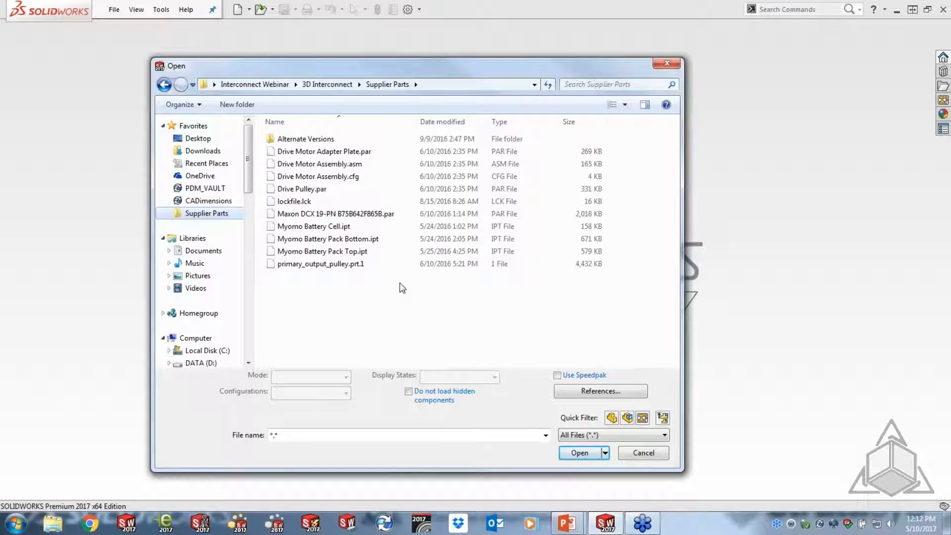
Try to open the Inventor part Myomo Battery Pack Bottom.ipt from the Supplier Parts folder
left_click(368, 167)
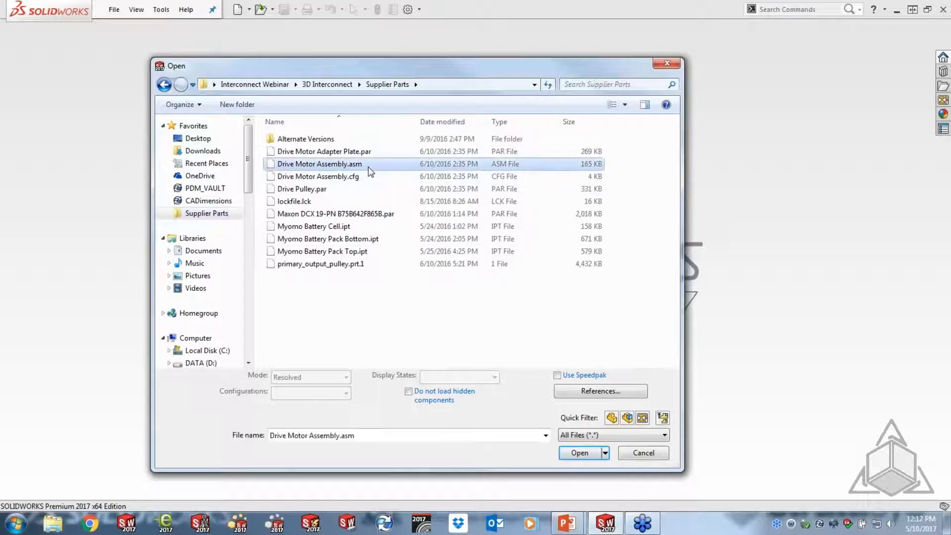
left_click(363, 240)
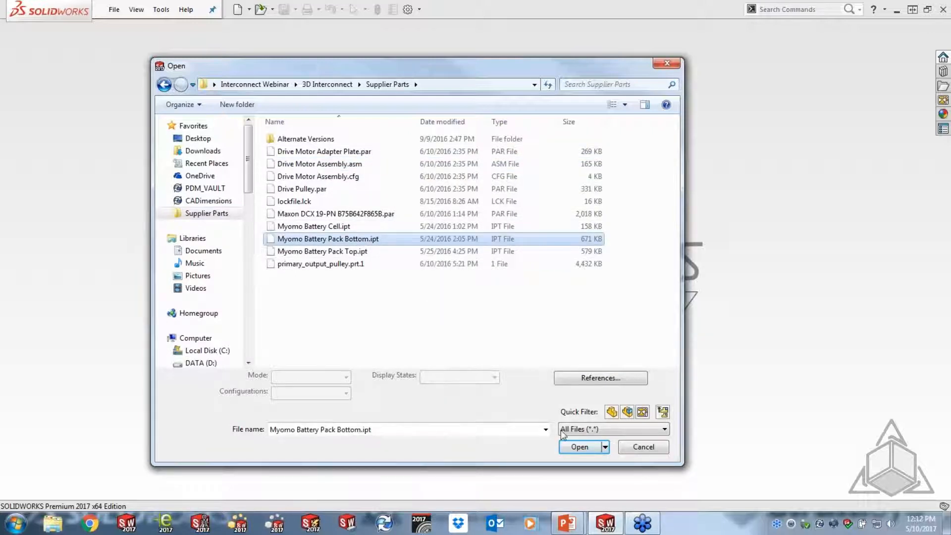
left_click(578, 446)
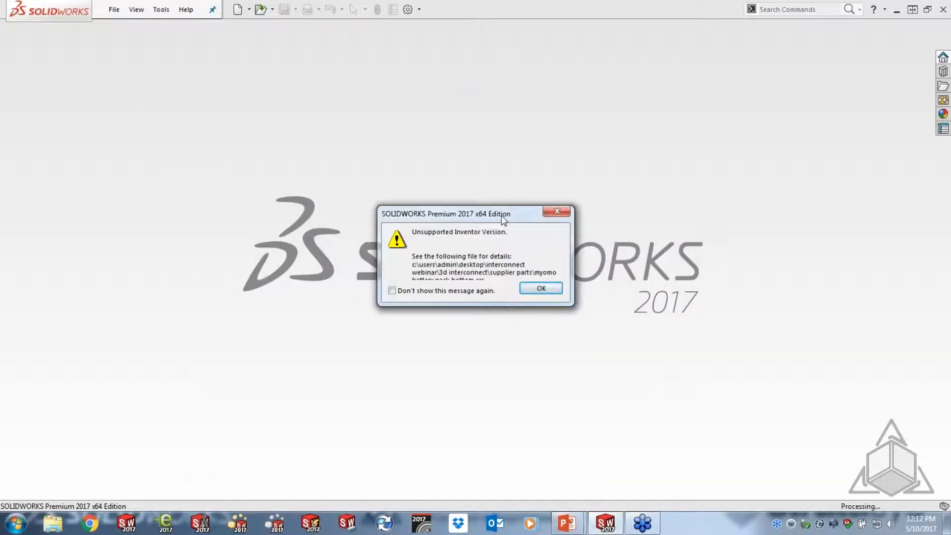
left_click_drag(501, 214, 484, 164)
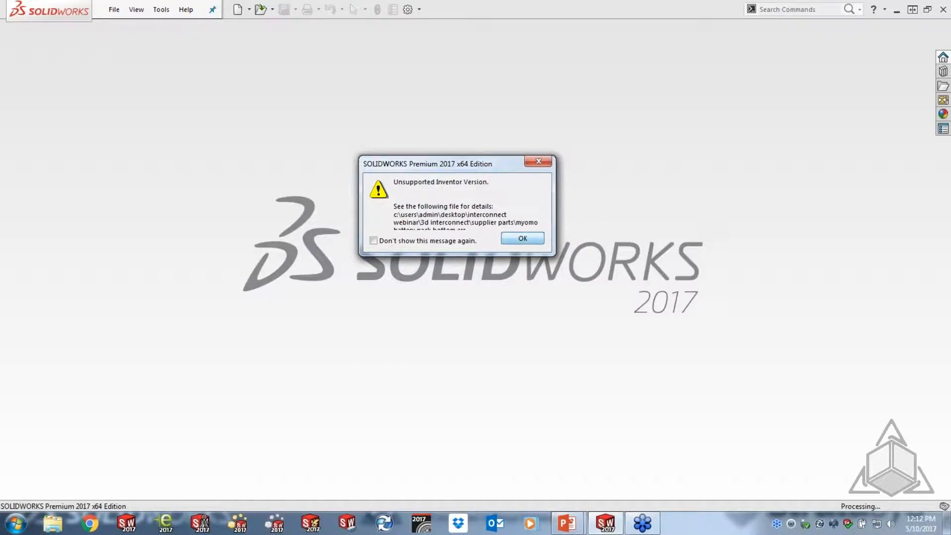
left_click(522, 239)
Open the Solid Edge assembly Drive Motor Assembly.asm from the Supplier Parts folder
left_click(114, 9)
left_click(126, 43)
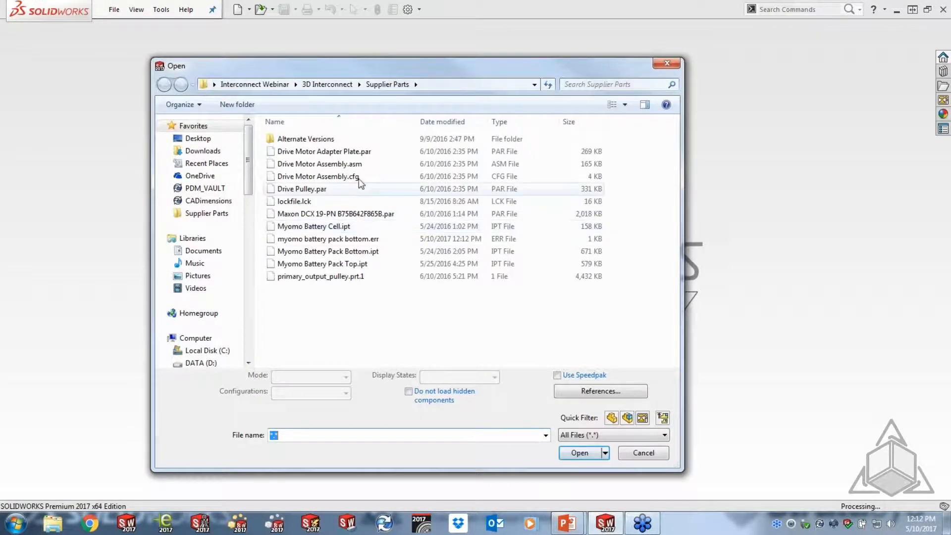
left_click(336, 164)
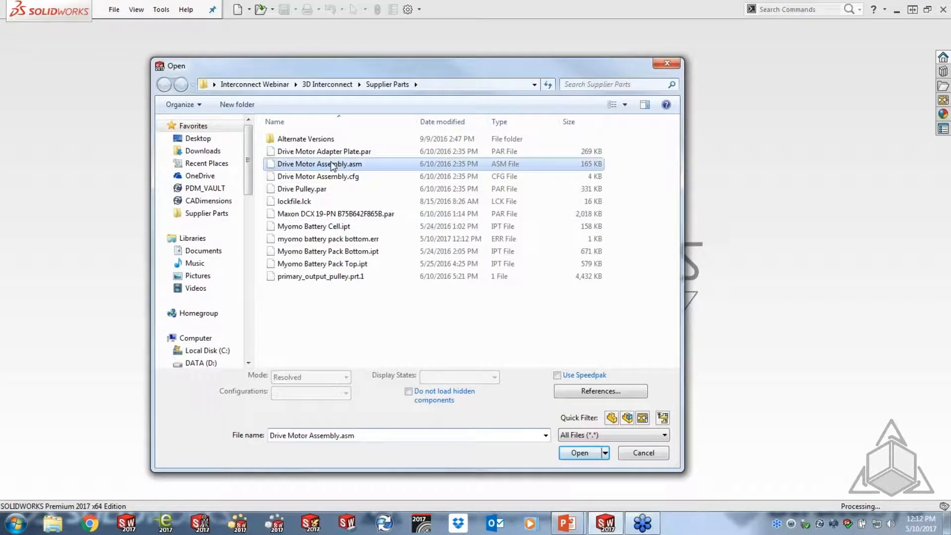
left_click(580, 452)
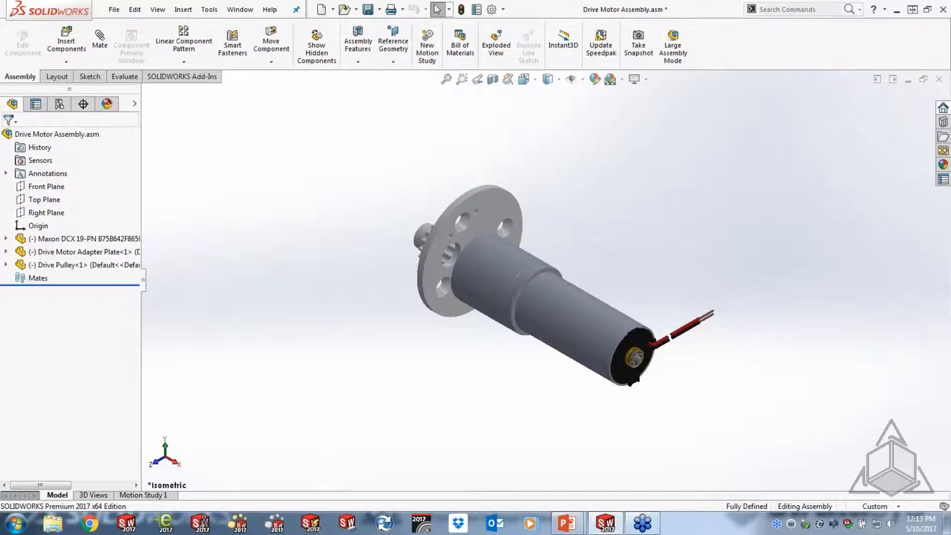
Highlight the Maxon motor, Drive Motor Adapter Plate and Drive Pulley components one after another in the model
left_click(72, 239)
left_click(73, 253)
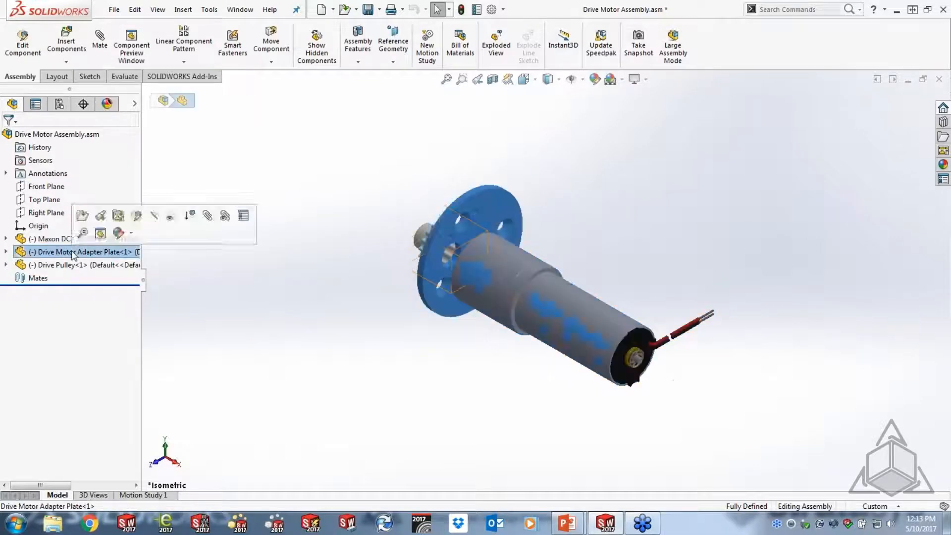
left_click(74, 265)
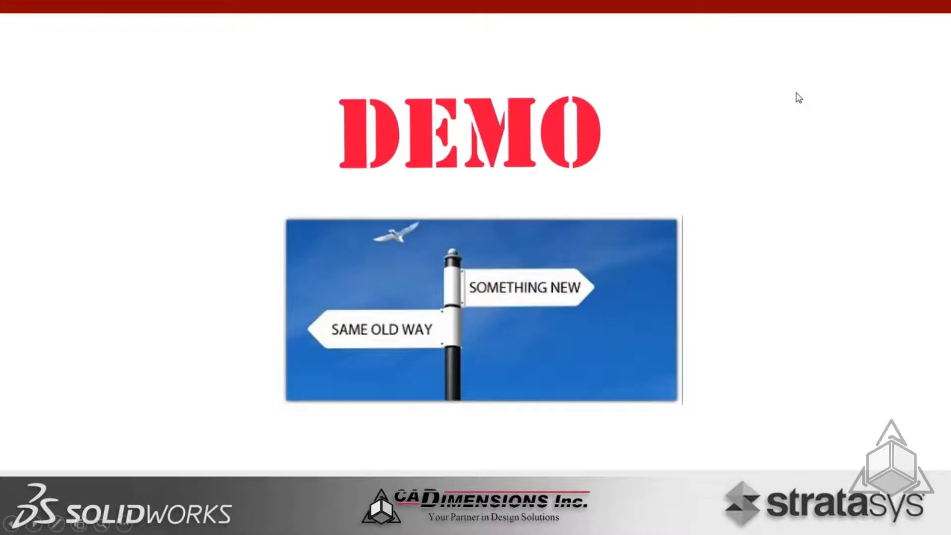
In Windows Explorer, browse to Interconnect Webinar > 3D Interconnect > Supplier Parts on the Desktop and examine the files in it
key("super+e")
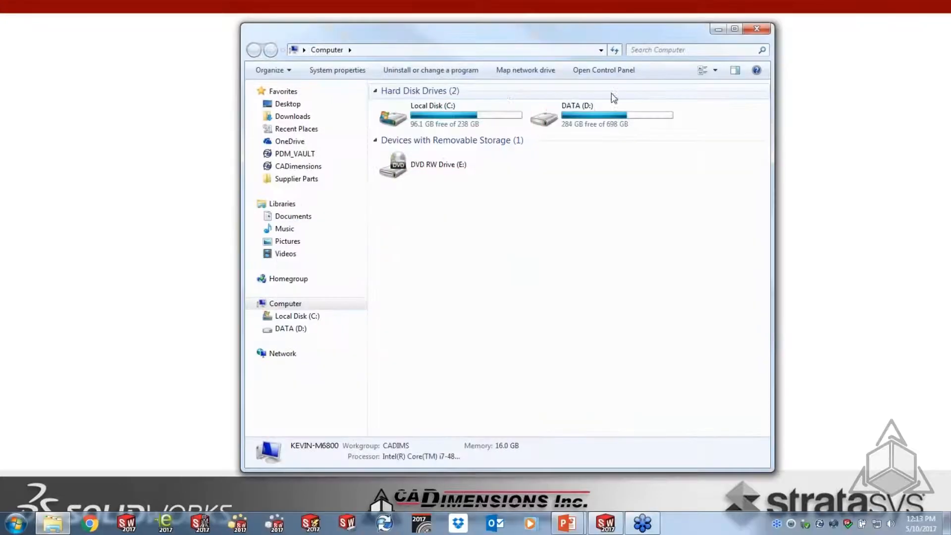
left_click(296, 106)
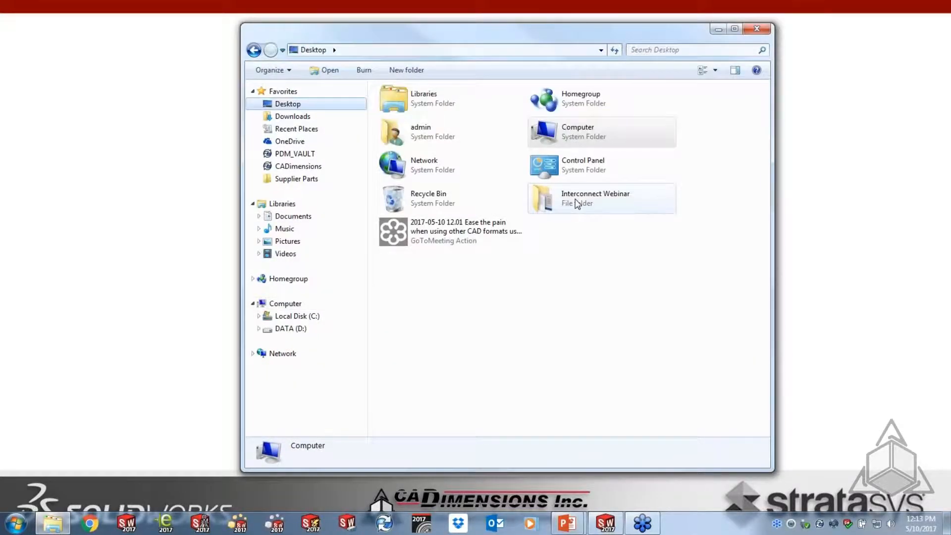
double_click(577, 204)
double_click(421, 122)
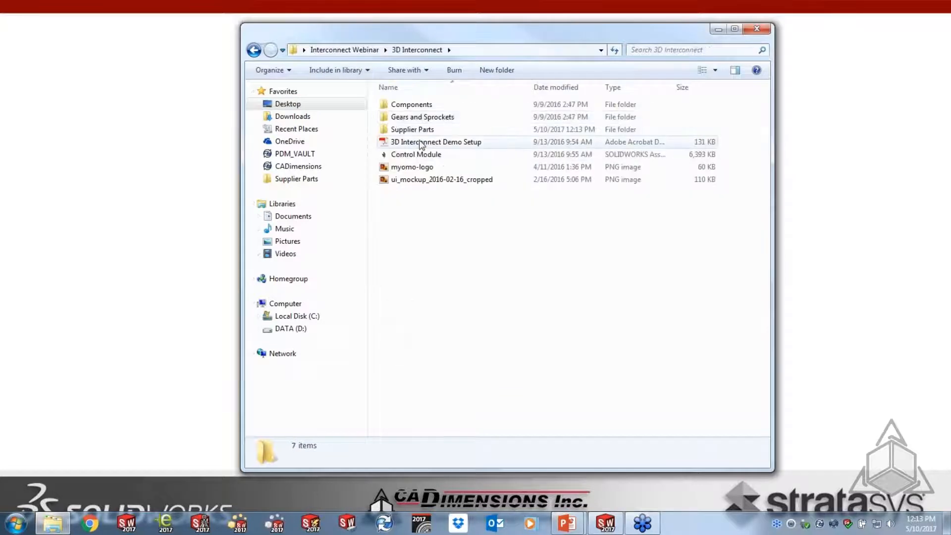
double_click(412, 129)
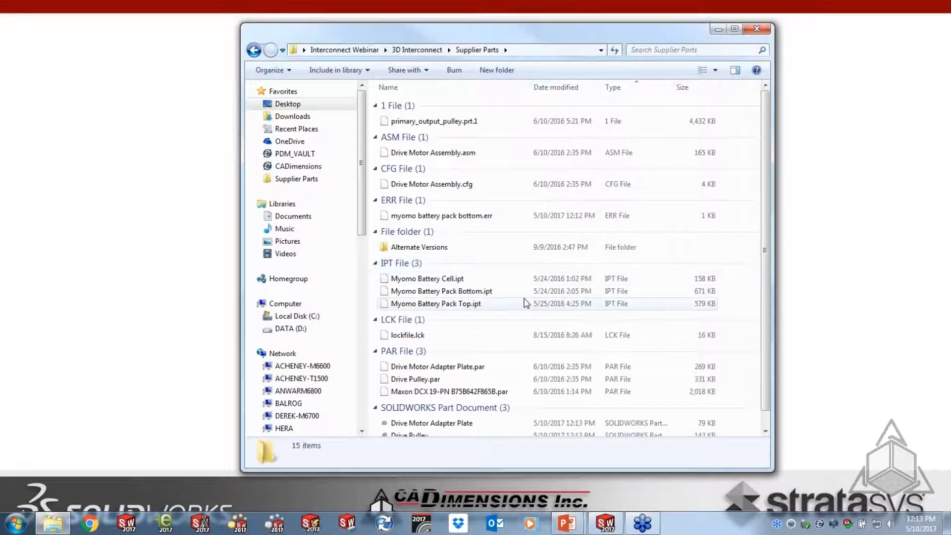
scroll(644, 347, "down", 1)
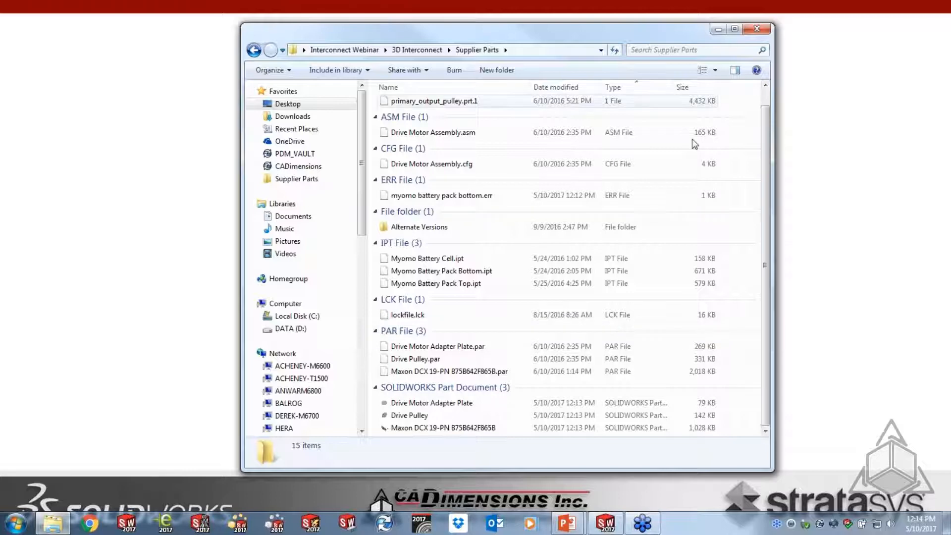
Switch back to SOLIDWORKS and close Drive Motor Assembly.asm without saving the changes
left_click(607, 524)
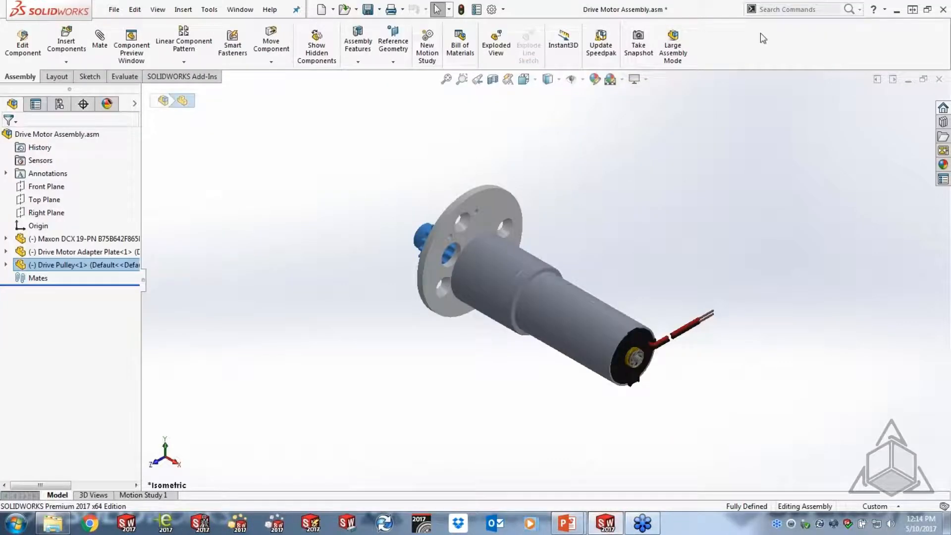
left_click(939, 79)
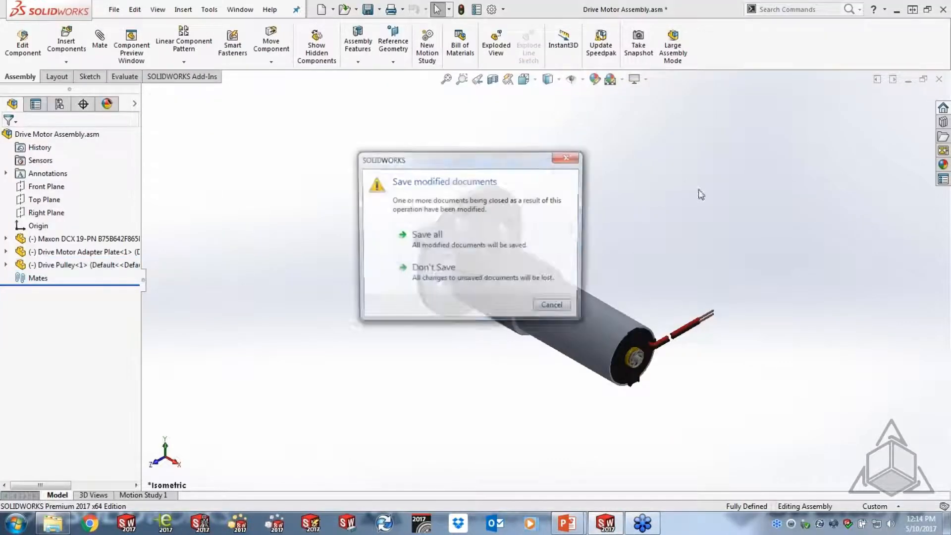
left_click(464, 279)
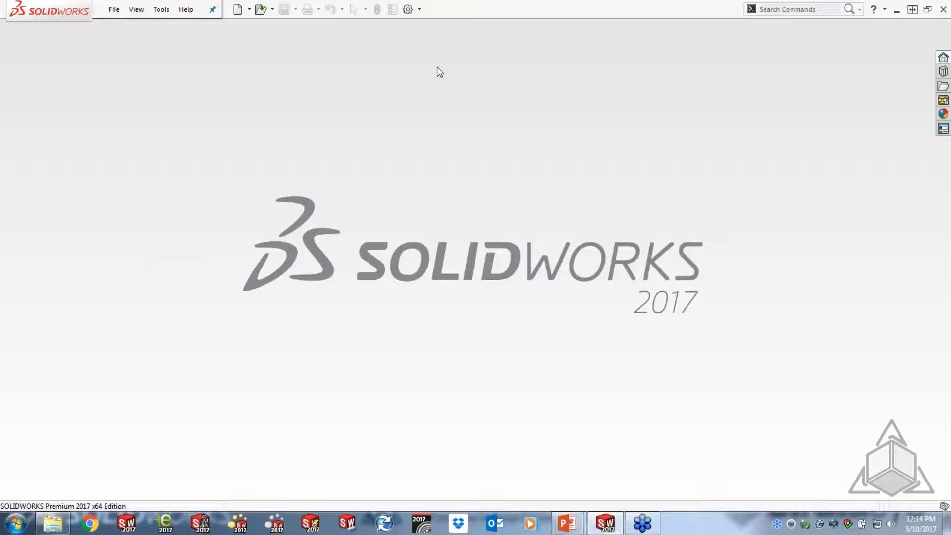
Enable 3D Interconnect in the system import options for the Inventor/Catia V5/Creo/NX/Solid Edge file format
left_click(420, 9)
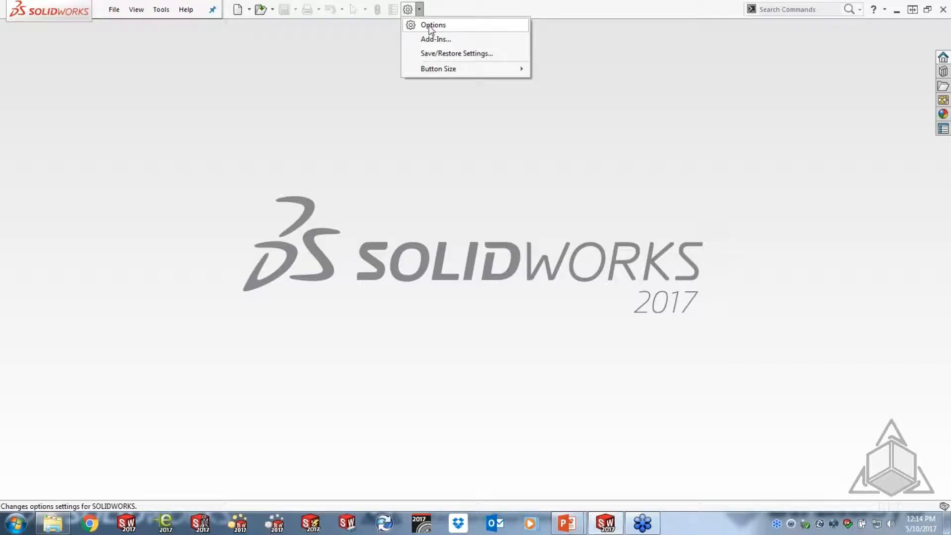
left_click(431, 25)
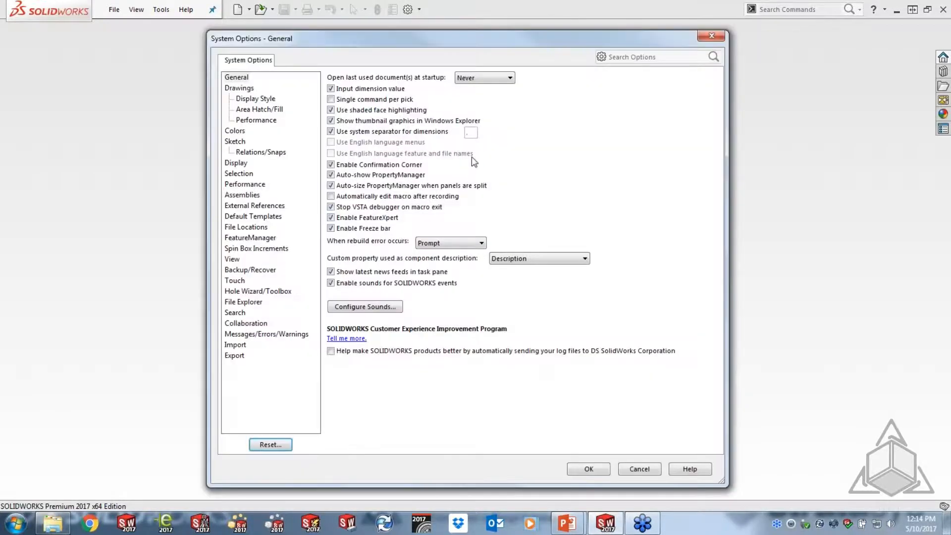
left_click(235, 344)
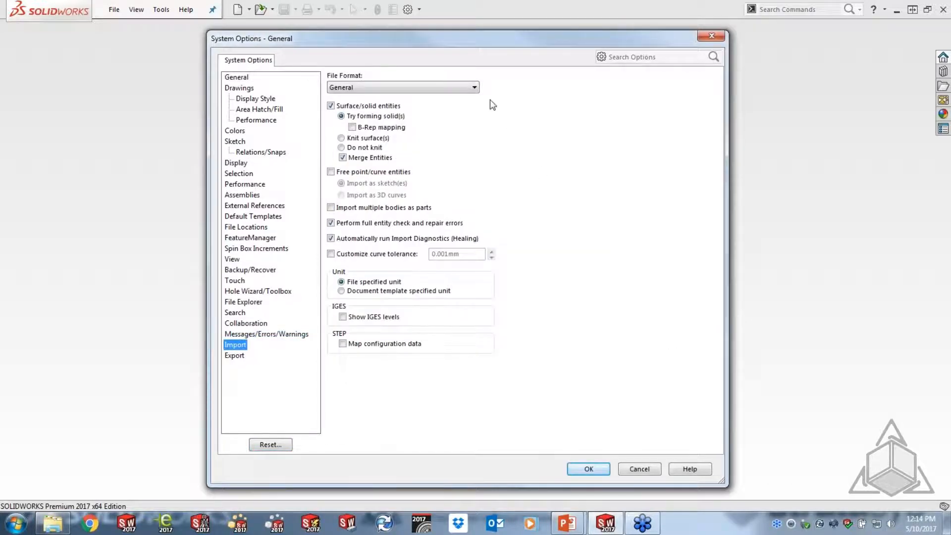
left_click(476, 88)
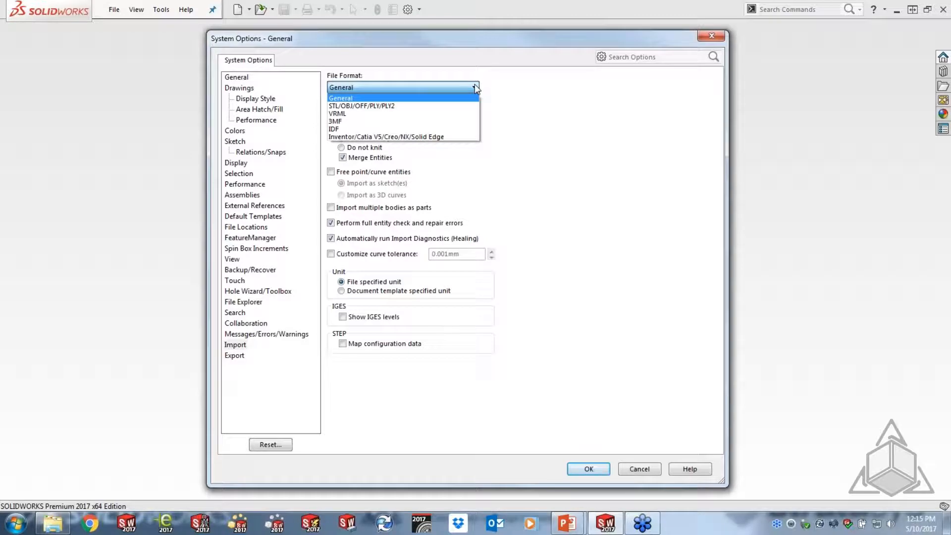
left_click(425, 137)
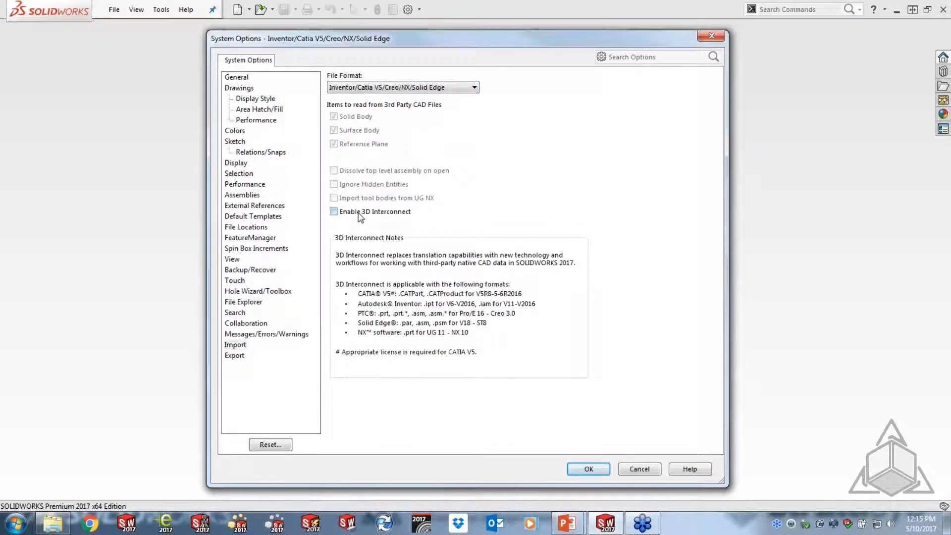
left_click(334, 212)
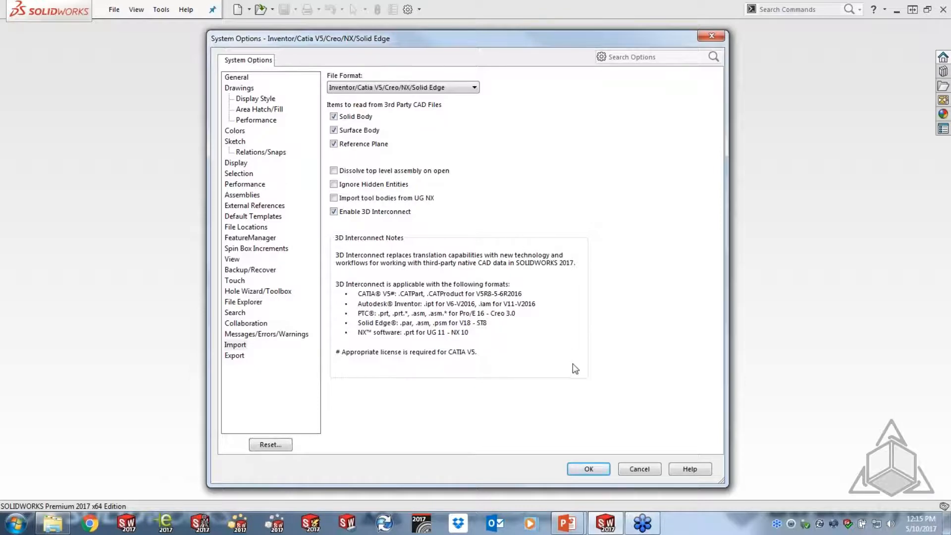
left_click(584, 469)
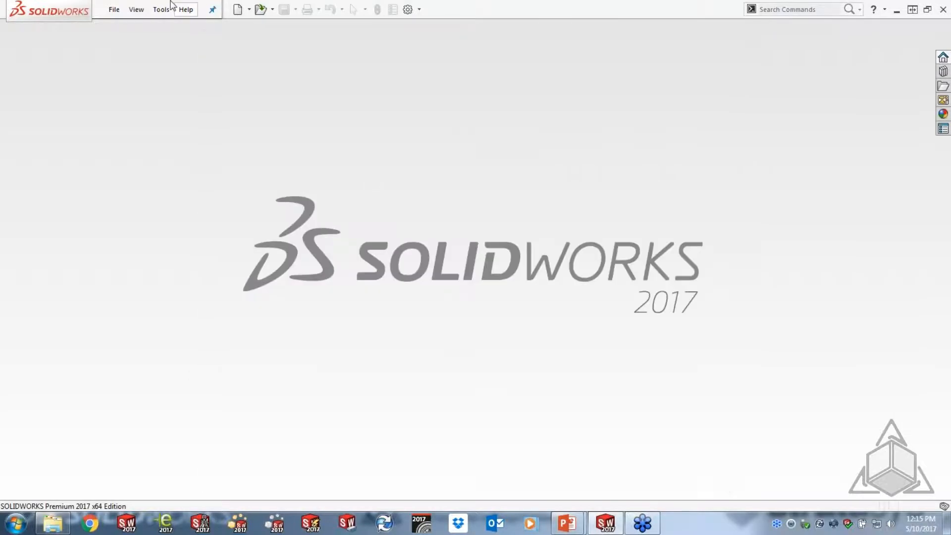
Reopen Drive Motor Assembly.asm from Supplier Parts and expand the inserted assembly's component tree
left_click(112, 11)
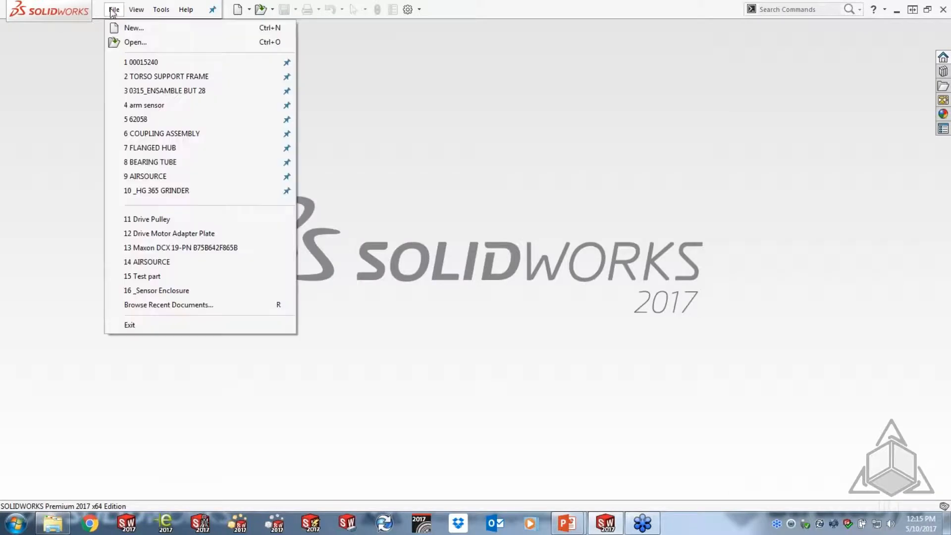
left_click(120, 44)
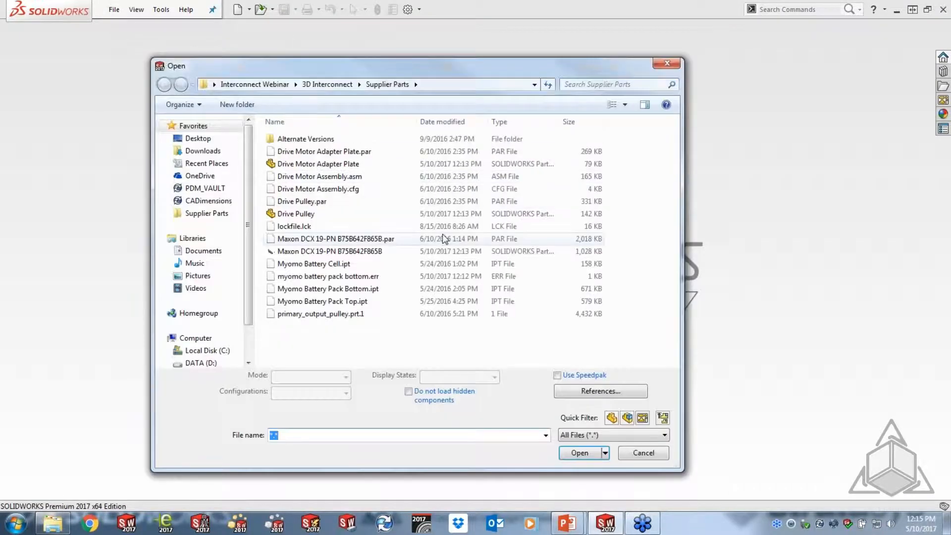
left_click(331, 177)
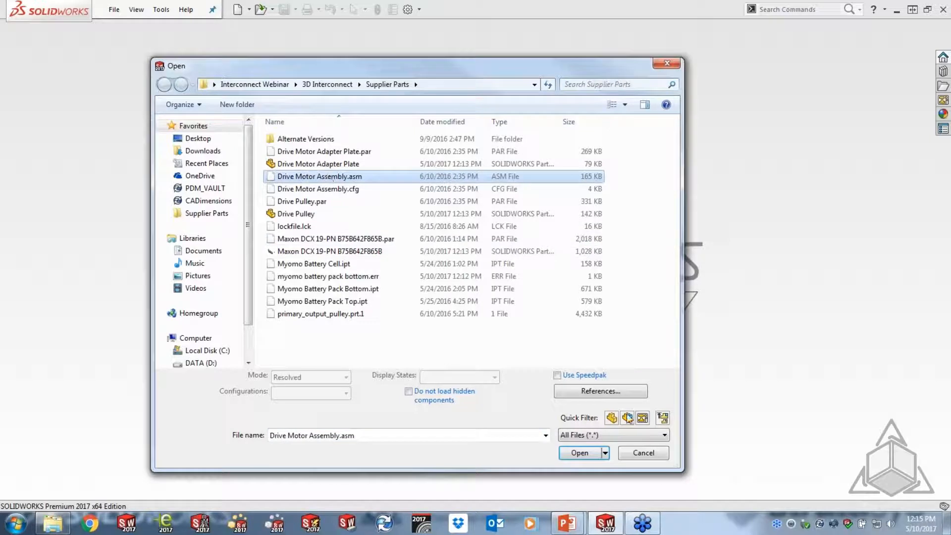
left_click(580, 453)
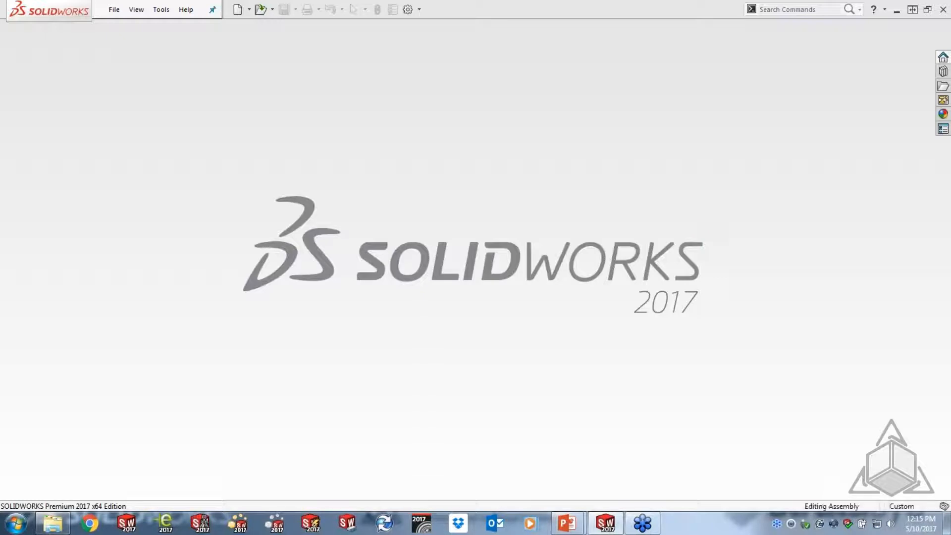
key("ctrl+n")
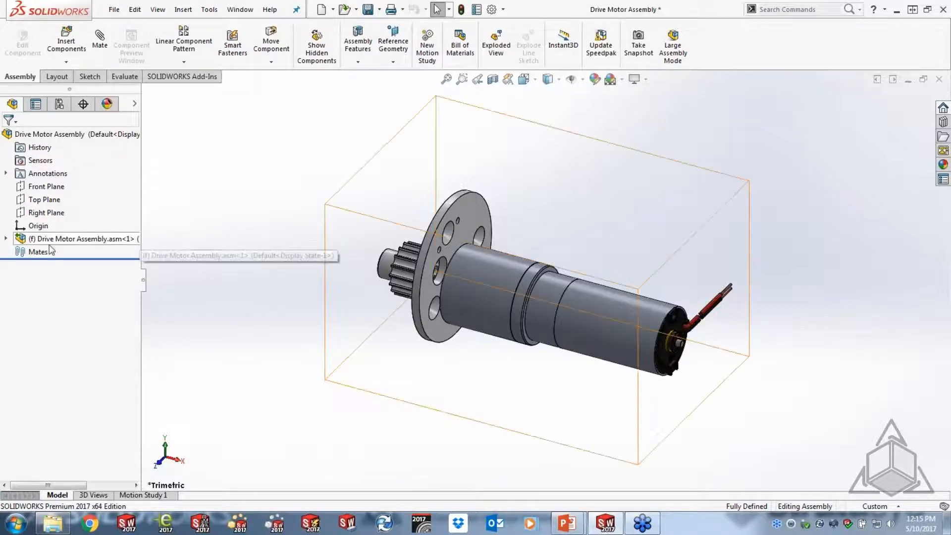
left_click(6, 239)
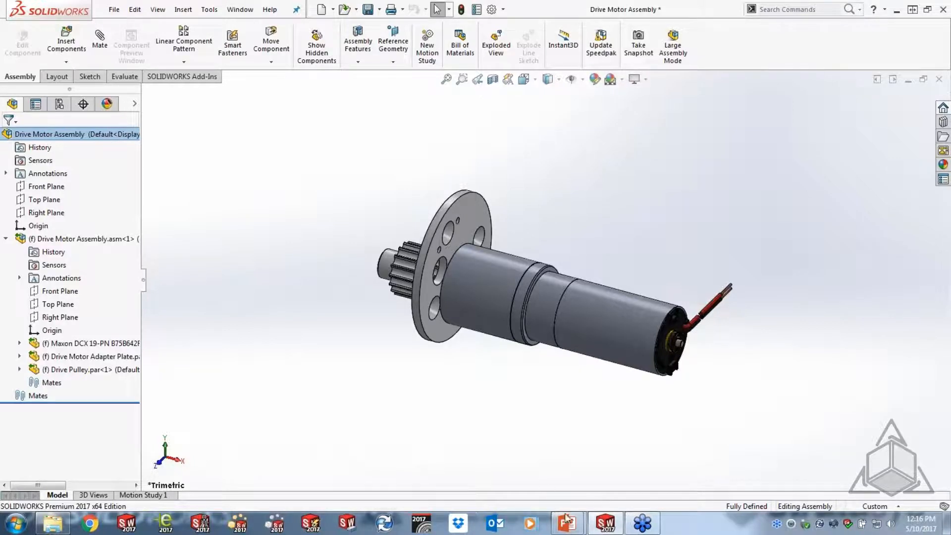
Switch to the PowerPoint slide show and advance to the 3D Interconnect workflows slide
mouse_move(568, 523)
left_click(617, 445)
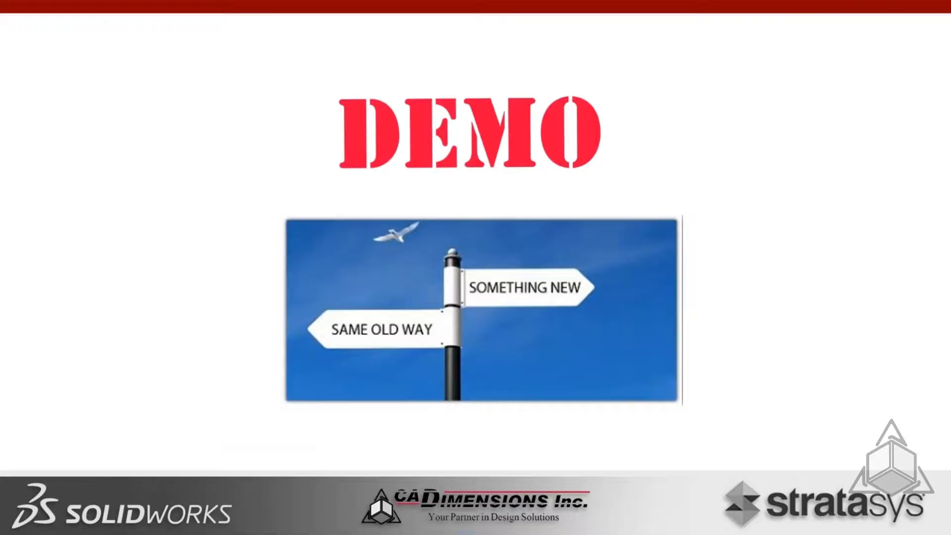
key("Right")
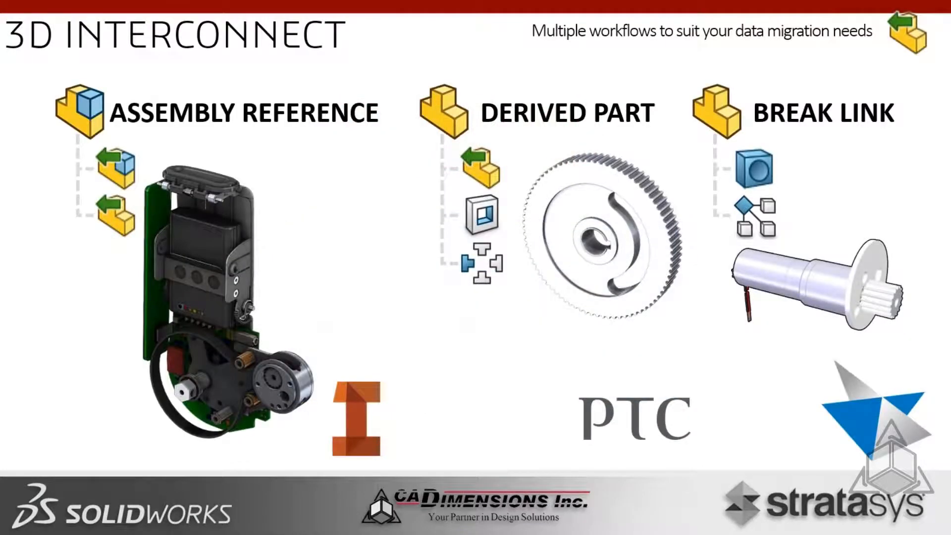
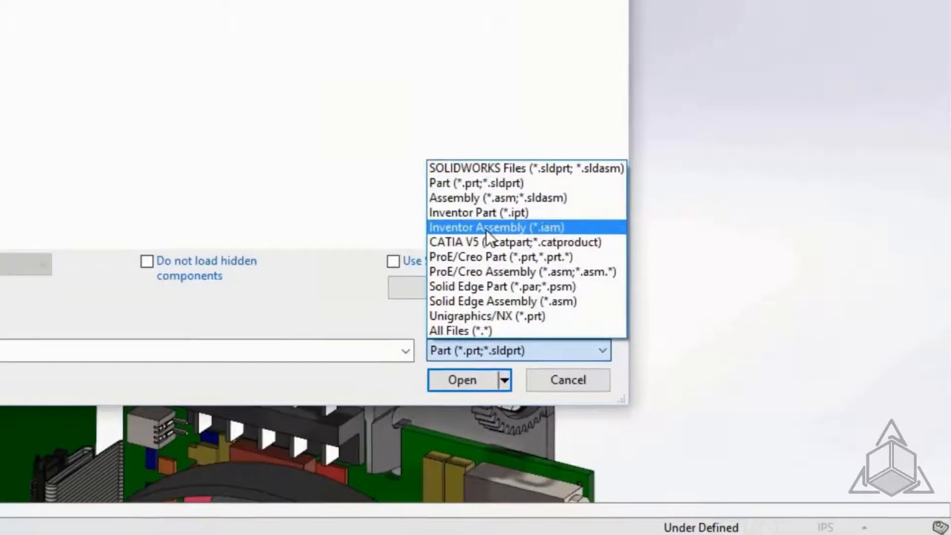
Insert the Inventor assembly Myomo Battery Pack Assembly.iam from Supplier Parts and place it beside the control module housing
left_click(486, 228)
double_click(337, 183)
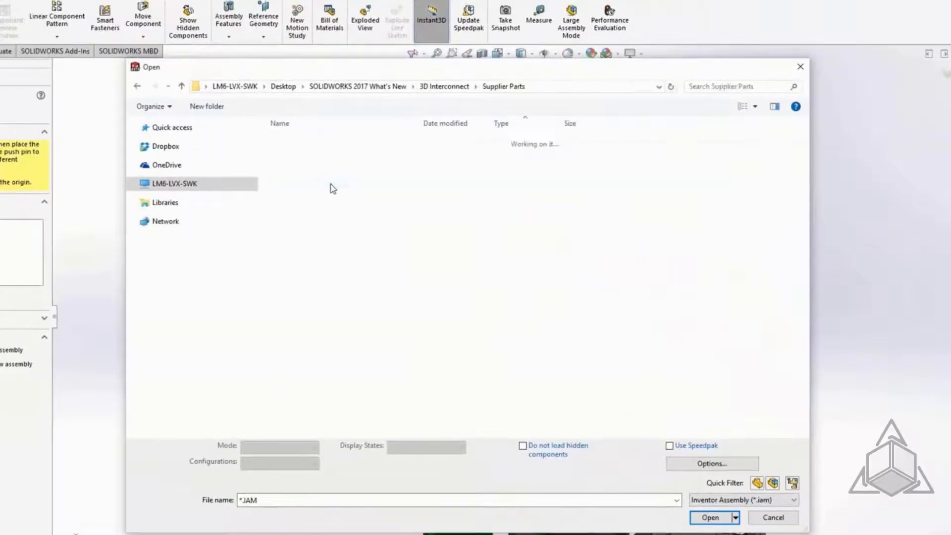
left_click(323, 159)
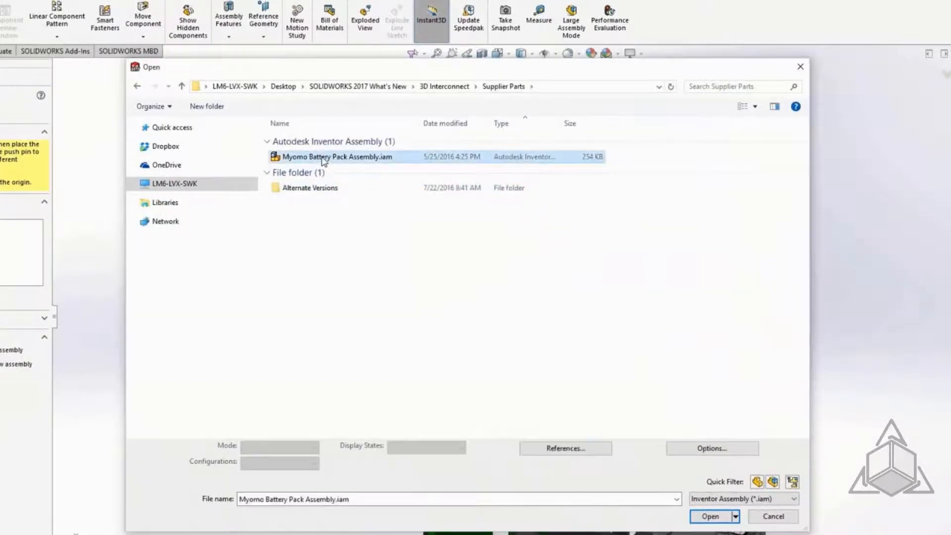
double_click(323, 158)
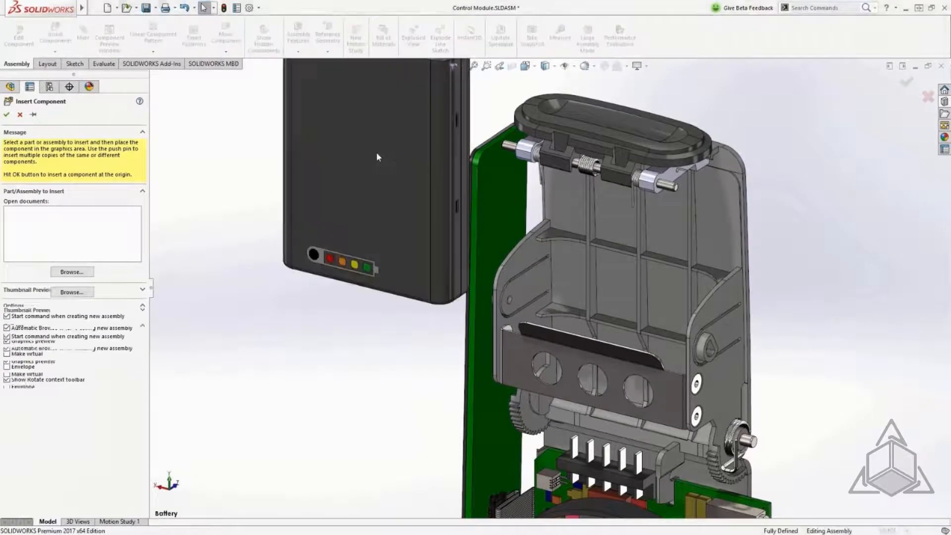
left_click(388, 269)
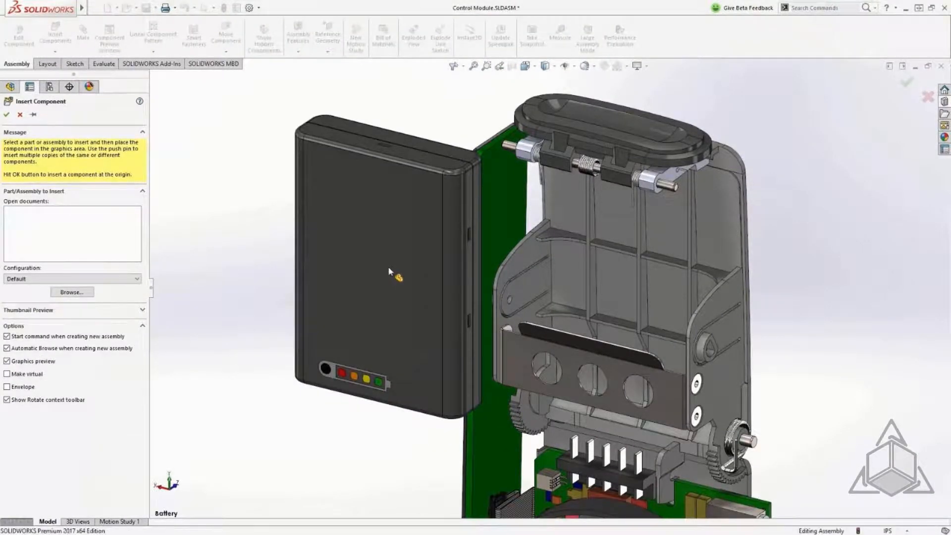
Make Myomo Battery Pack Top transparent and mate the battery pack's Right Plane coincident with the Control Module's Symmetry Plane
left_click(378, 275)
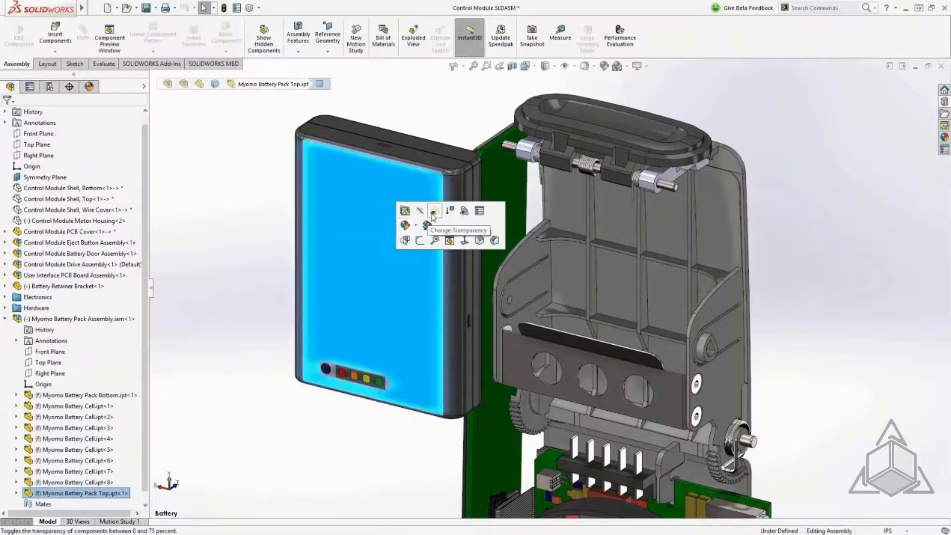
left_click(434, 211)
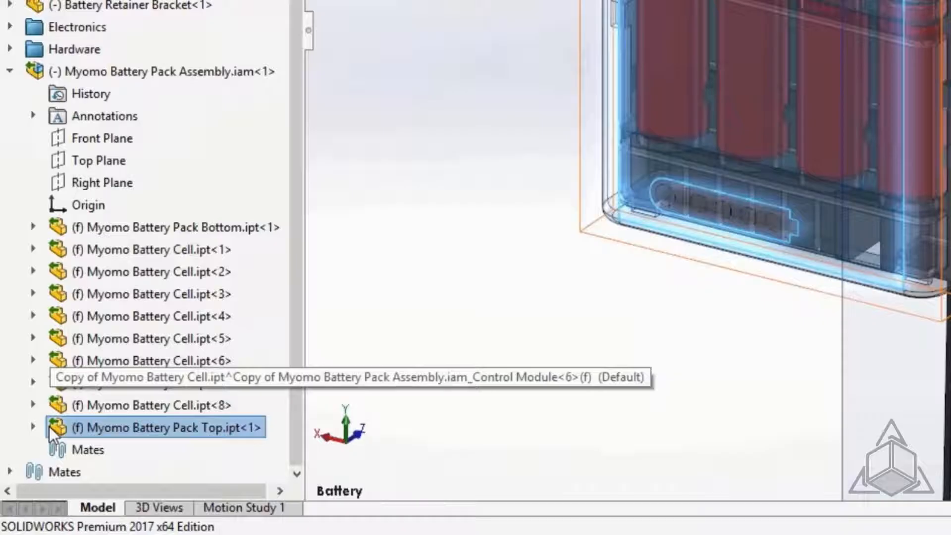
left_click(113, 184)
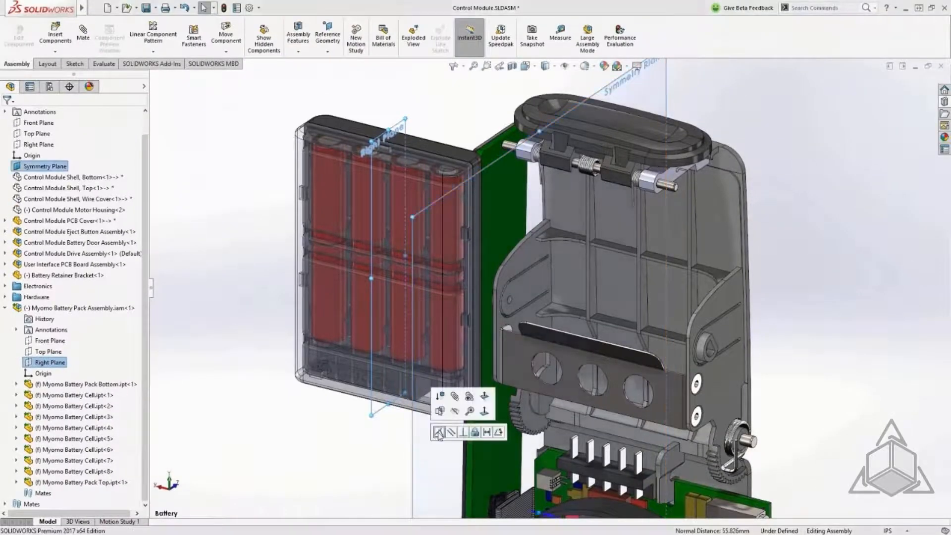
left_click(439, 432)
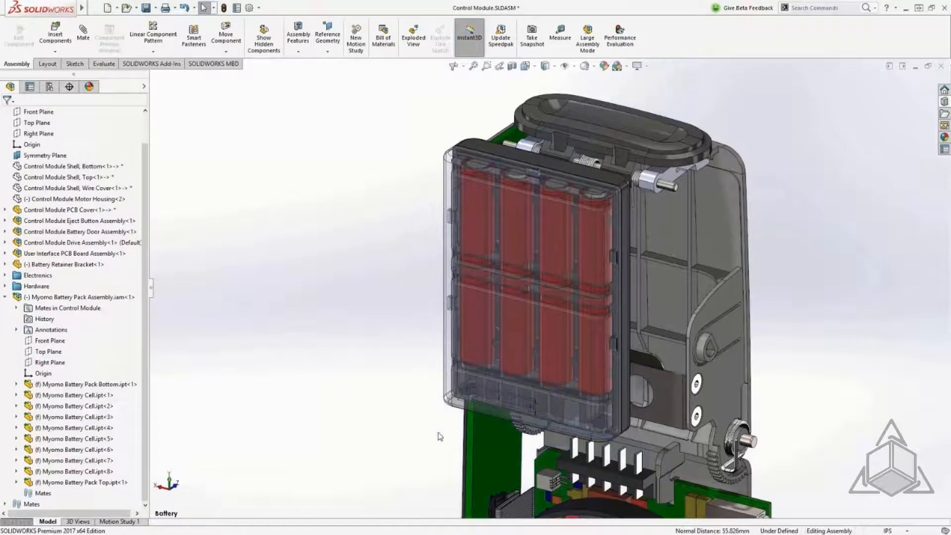
Mate the hidden back face of Myomo Battery Pack Bottom coincident with the thin rib face on the Control Module Battery Door
key("z")
left_click_drag(797, 276, 404, 484)
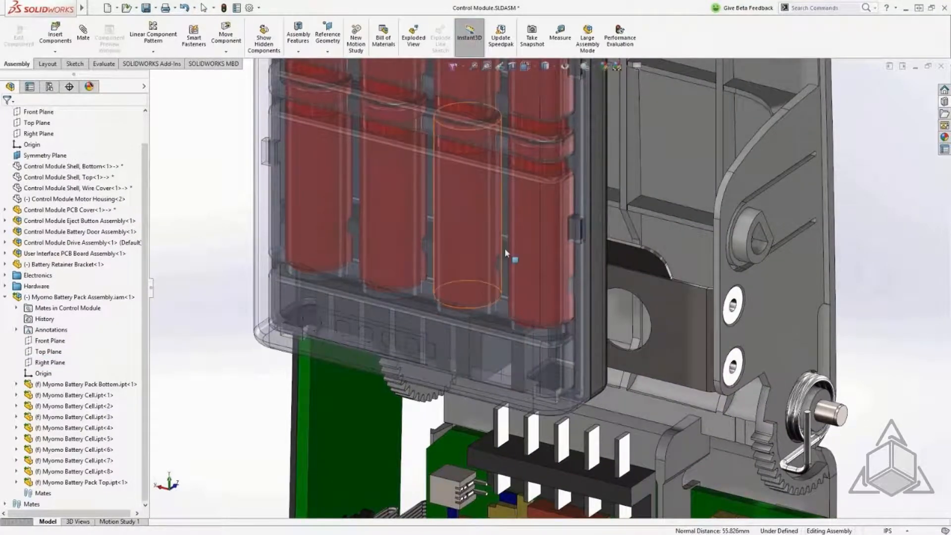
left_click(511, 221)
left_click(537, 191)
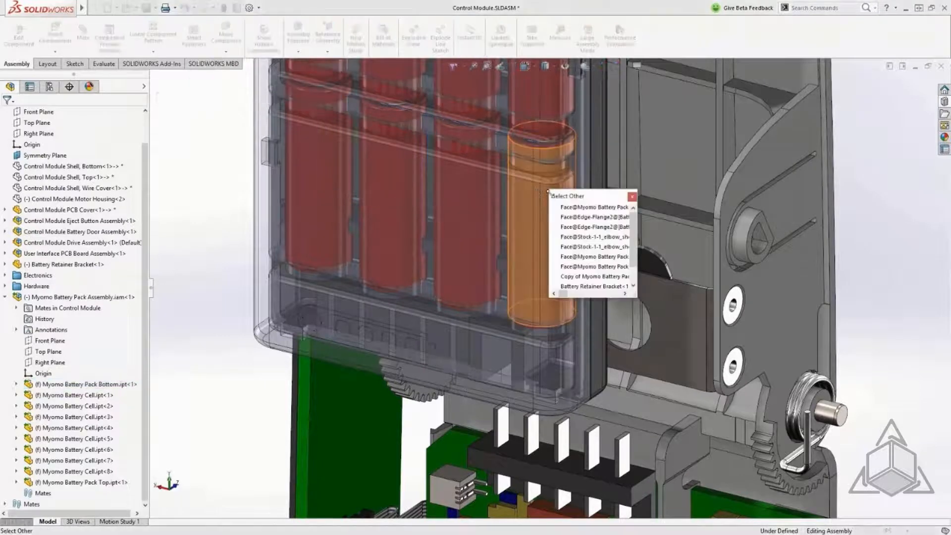
left_click(573, 208)
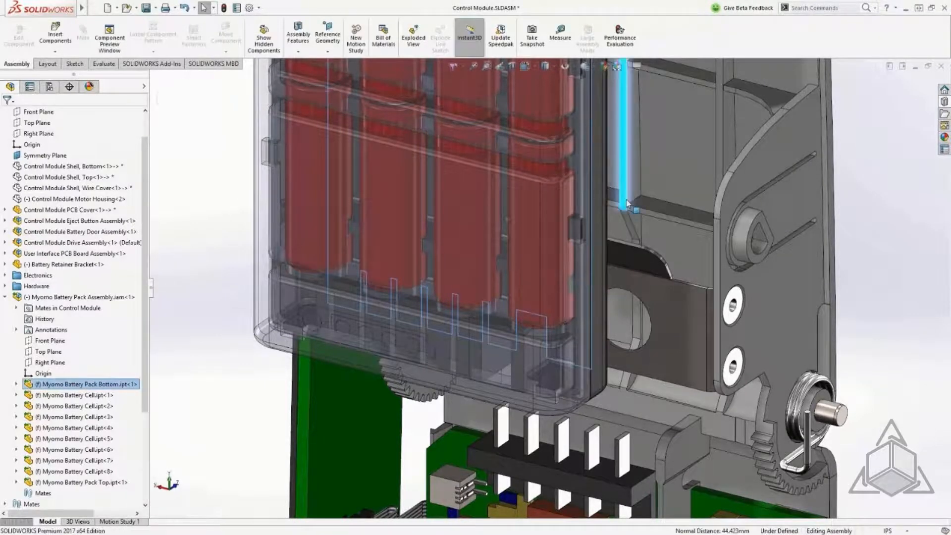
left_click(623, 204)
left_click(651, 197)
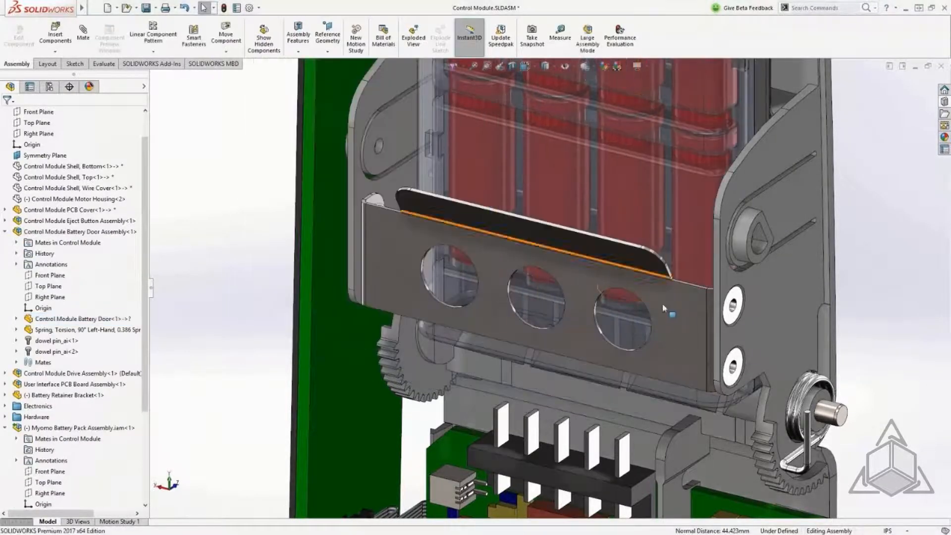
Mate the hidden lower end face of Myomo Battery Pack Bottom tangent to the rounded tab on the Control Module Battery Door
left_click(664, 321)
left_click(675, 295)
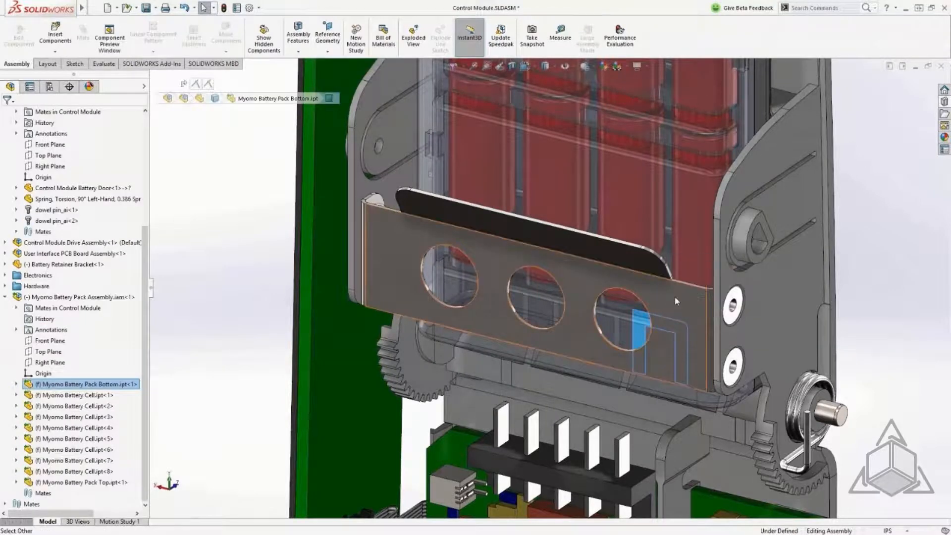
right_click(663, 325)
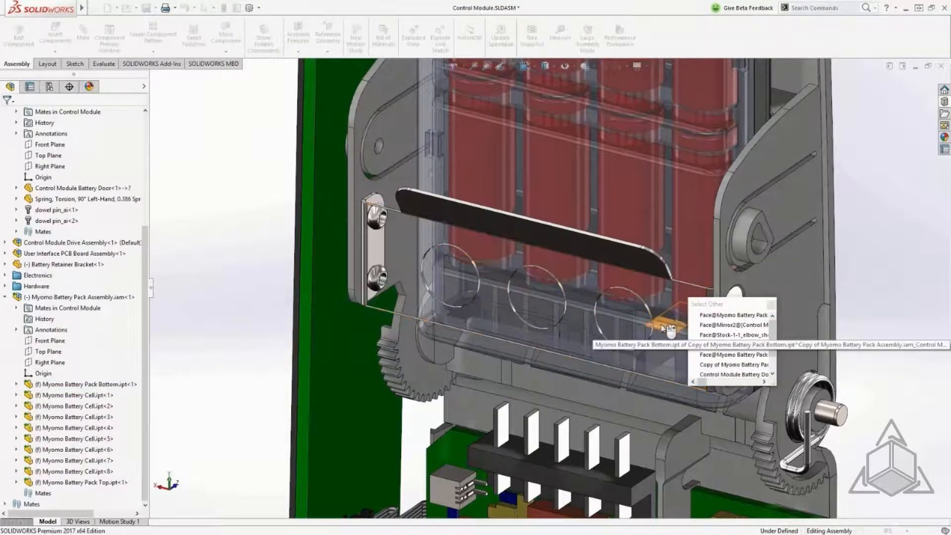
left_click(662, 325)
left_click(665, 442, "ctrl")
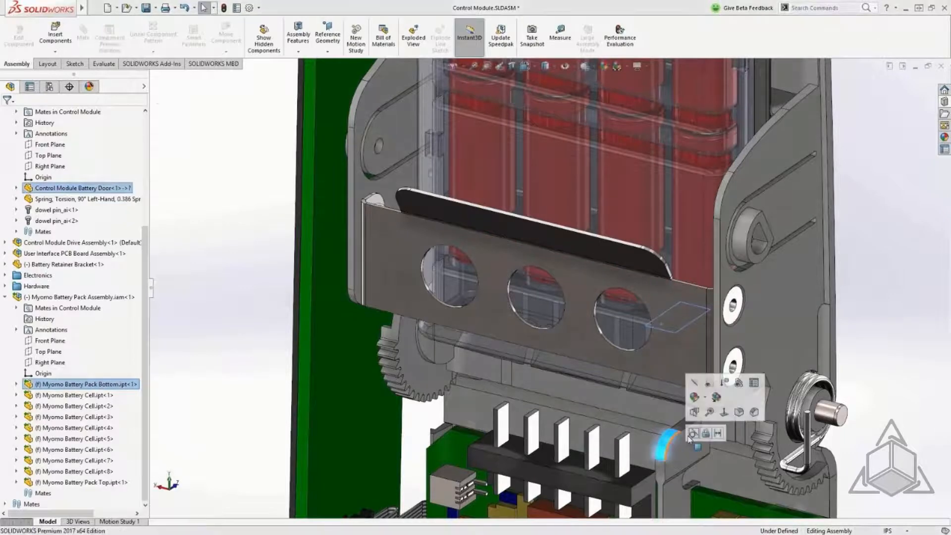
left_click(691, 433)
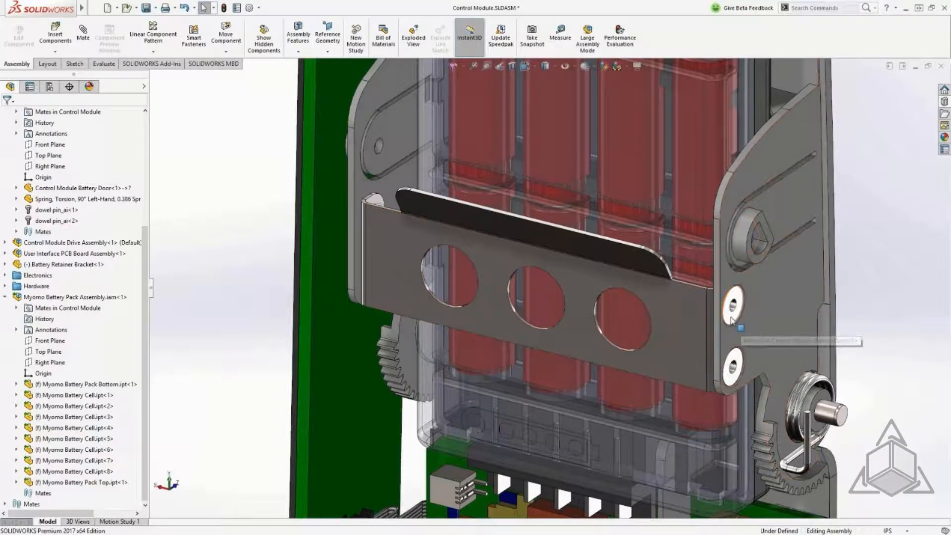
Mate the flat plate of the Battery Retainer Bracket against the battery pack behind it
left_click(672, 311)
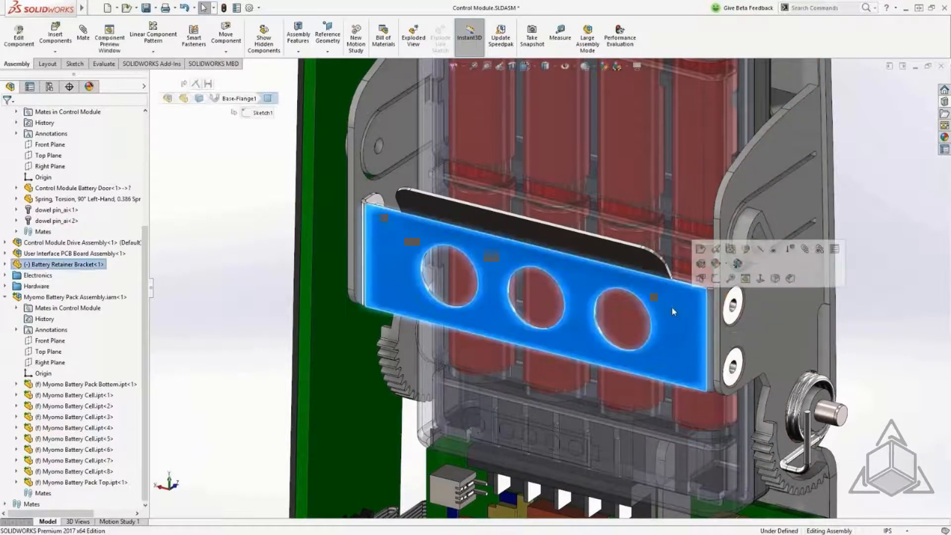
left_click(701, 278)
left_click(682, 300)
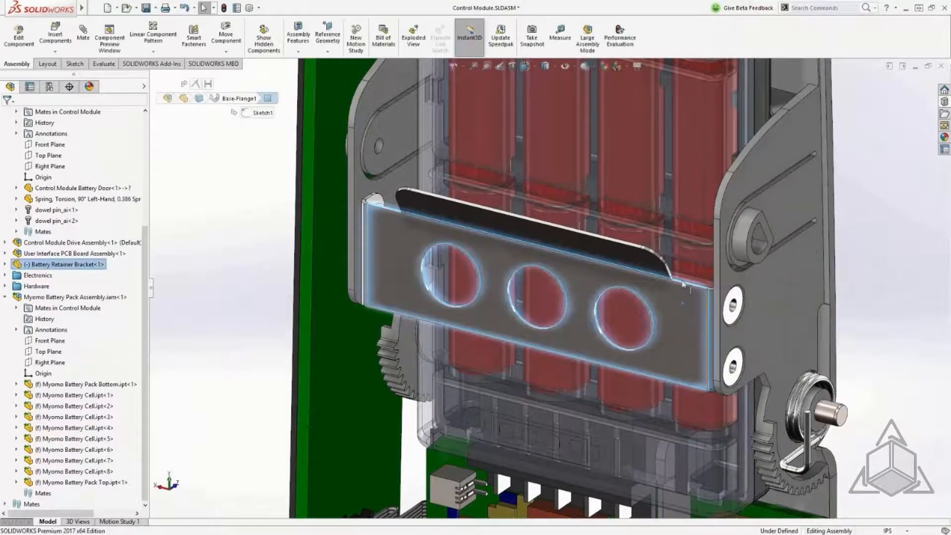
left_click(681, 296, "ctrl")
left_click(709, 257)
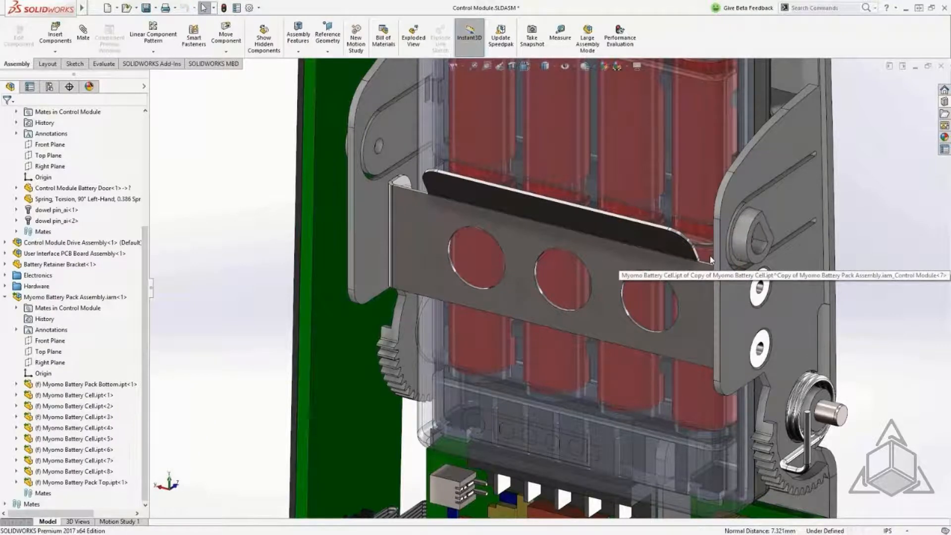
middle_click_drag(710, 256, 726, 294, "shift")
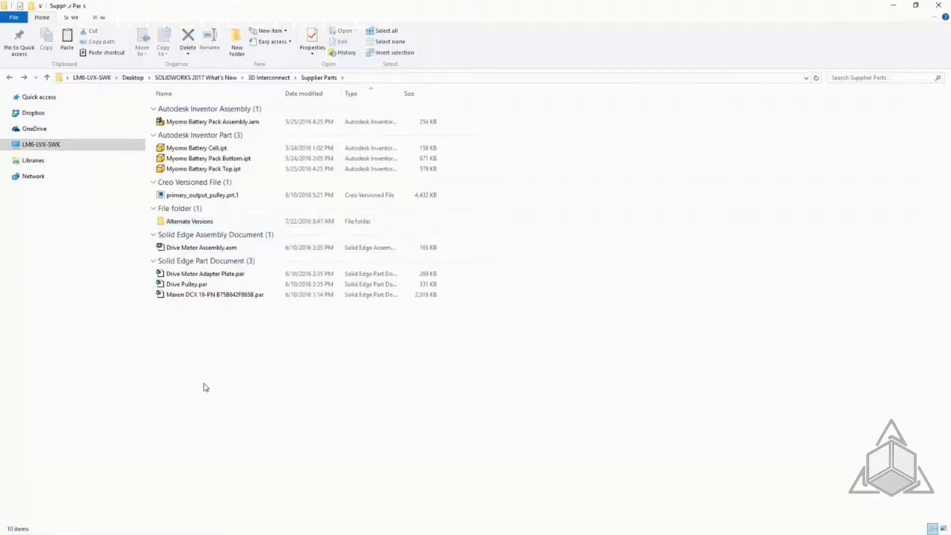
Overwrite the Myomo battery pack assembly and part files in Supplier Parts with the copies from Battery Pack Version 2
key("ctrl+v")
left_click(439, 193)
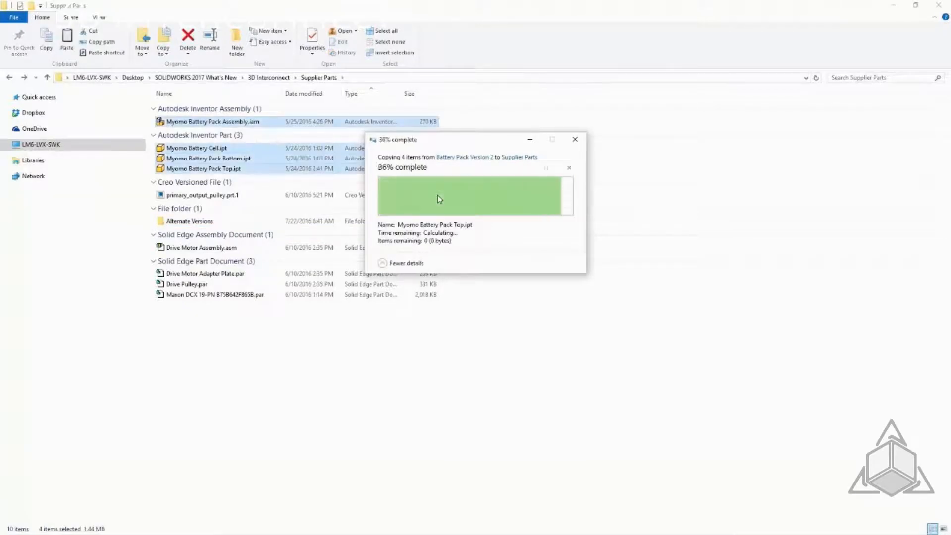
Switch back to SOLIDWORKS and update the linked Myomo Battery Pack Assembly.iam model from its changed source files
key("alt+Tab")
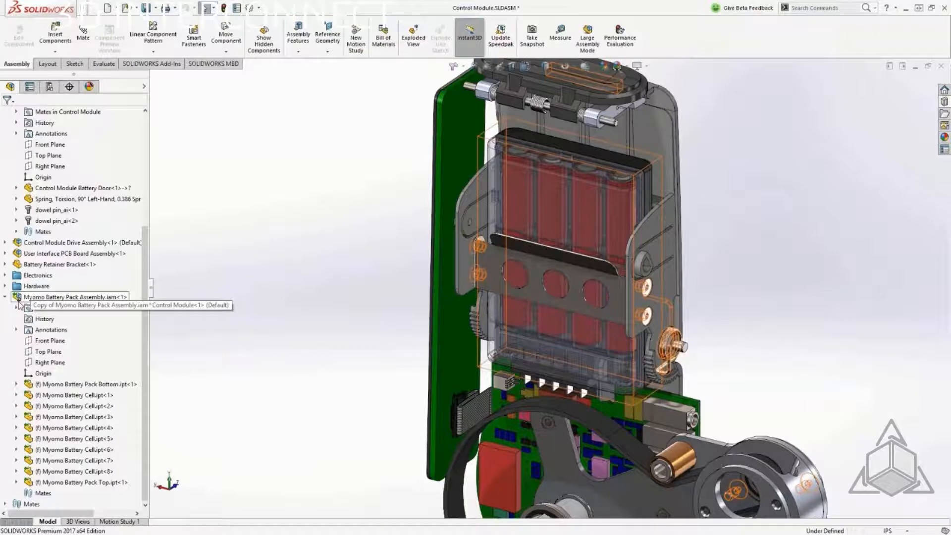
right_click(111, 299)
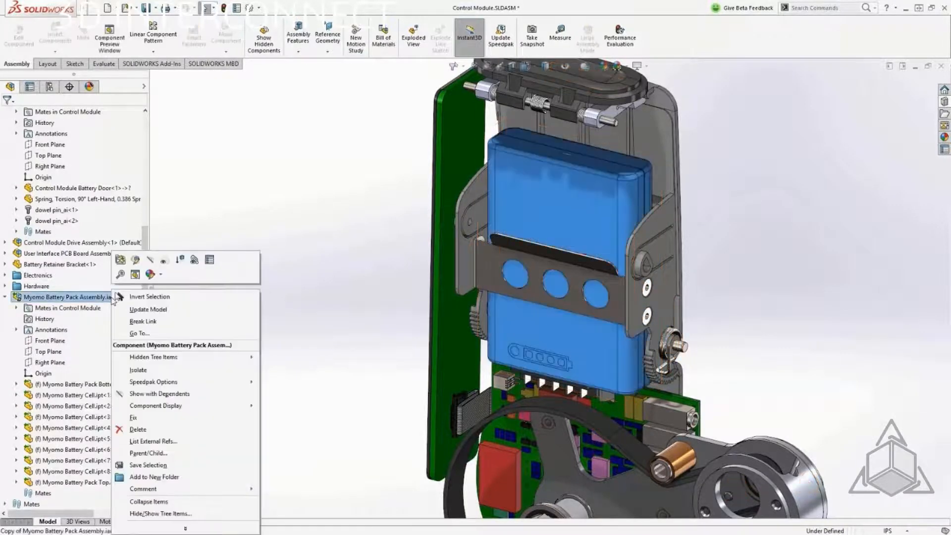
left_click(176, 310)
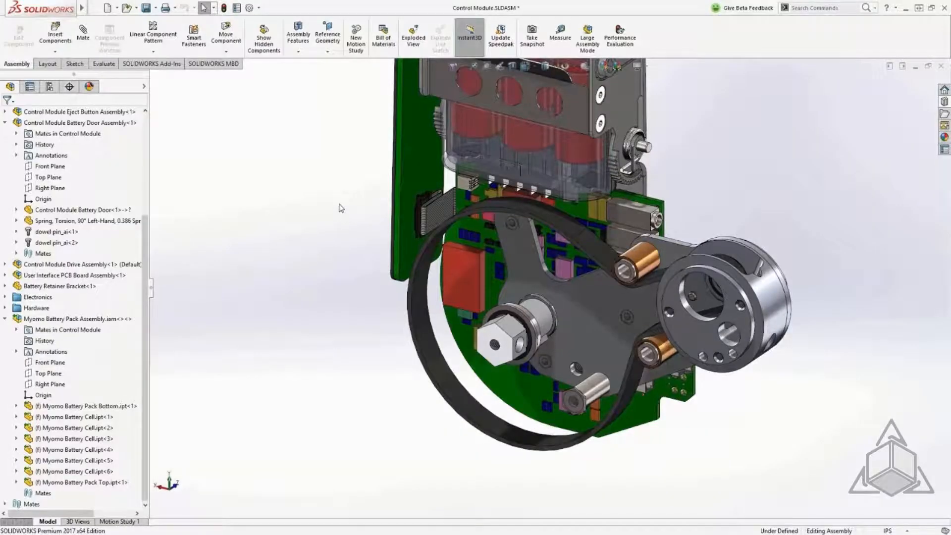
Open the Creo part primary_output_pulley.prt.1 as its own document and turn it to show the hub face
left_click(127, 8)
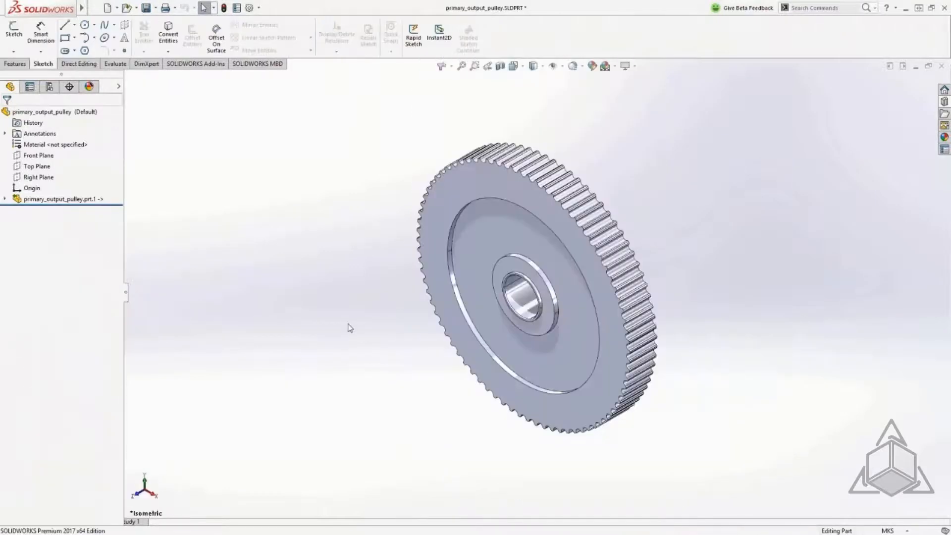
middle_click_drag(349, 327, 367, 307)
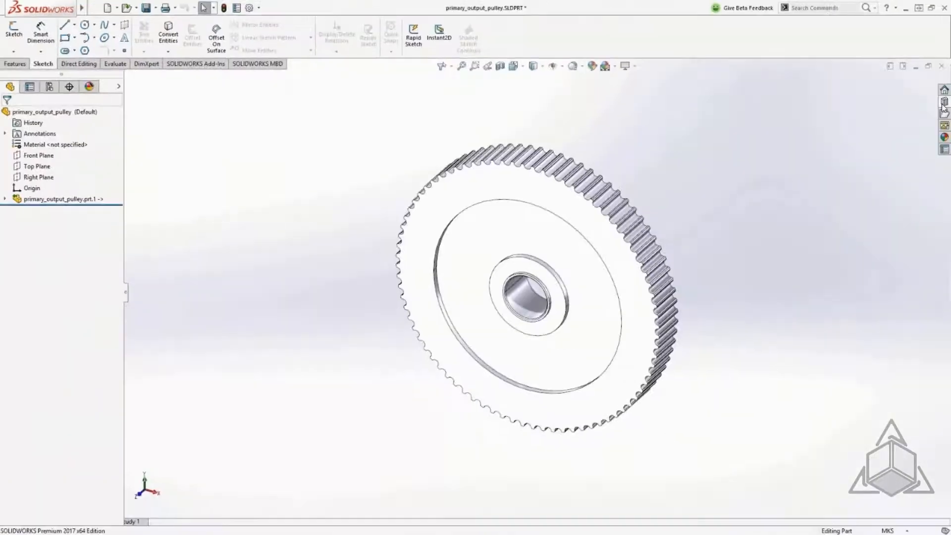
Add the Keyway library feature from Gears & Sprockets to the pulley's hub face, referencing the bore's circular edge
left_click(946, 104)
left_click(793, 93)
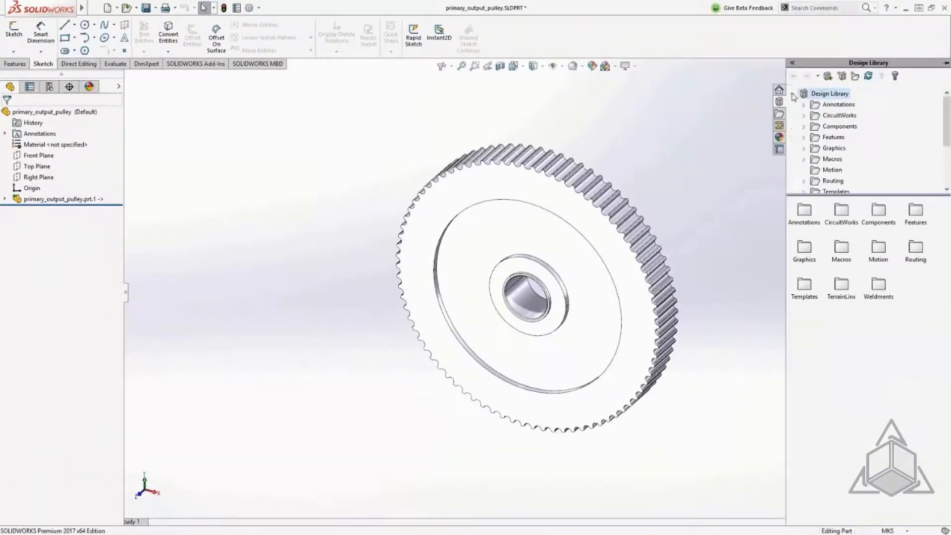
left_click(804, 137)
left_click(850, 140)
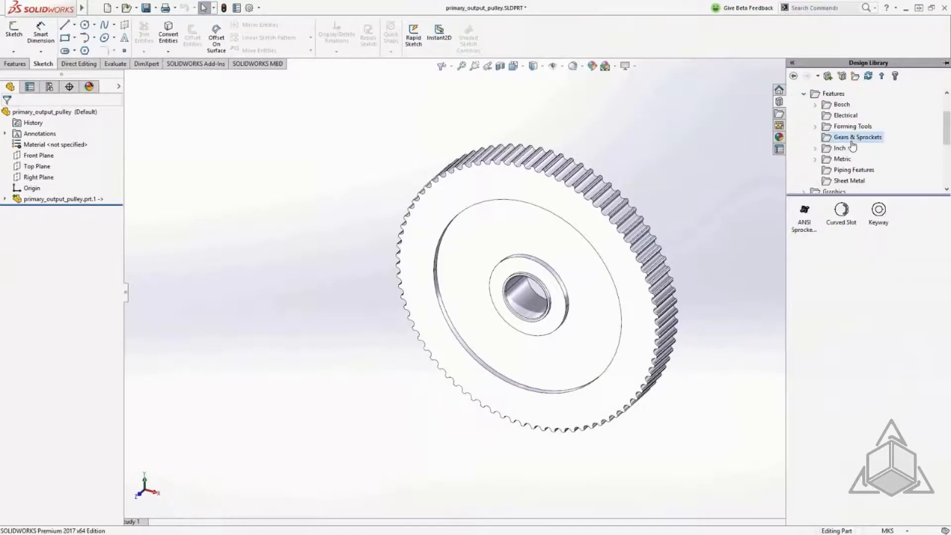
left_click_drag(879, 212, 560, 320)
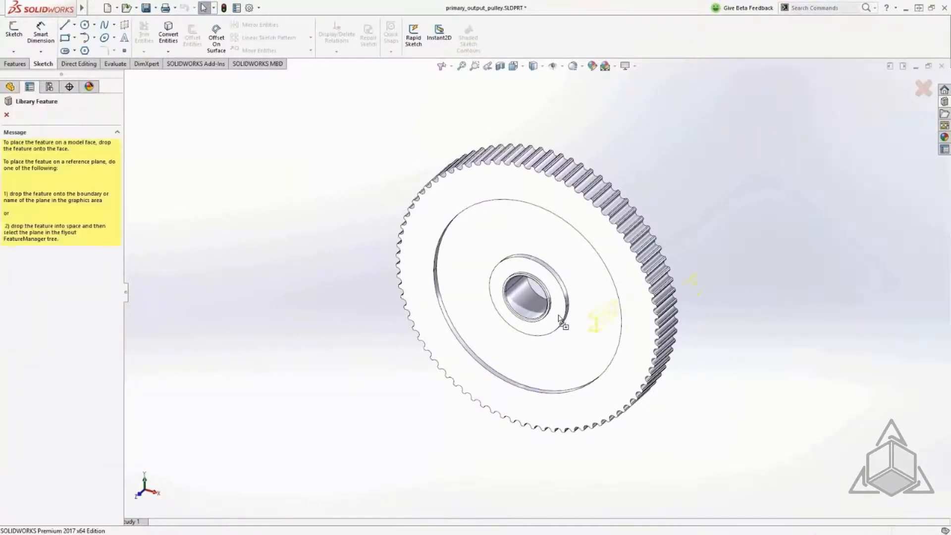
left_click(532, 323)
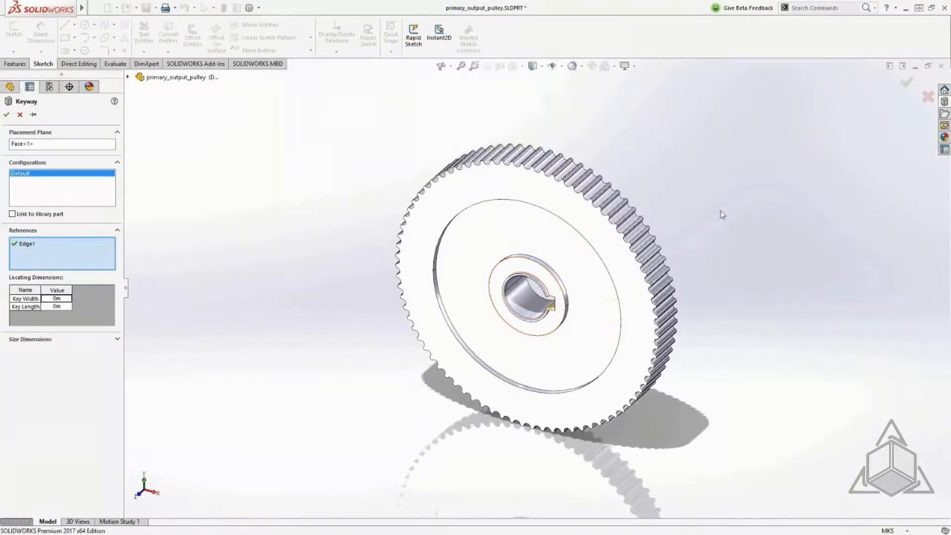
left_click(907, 82)
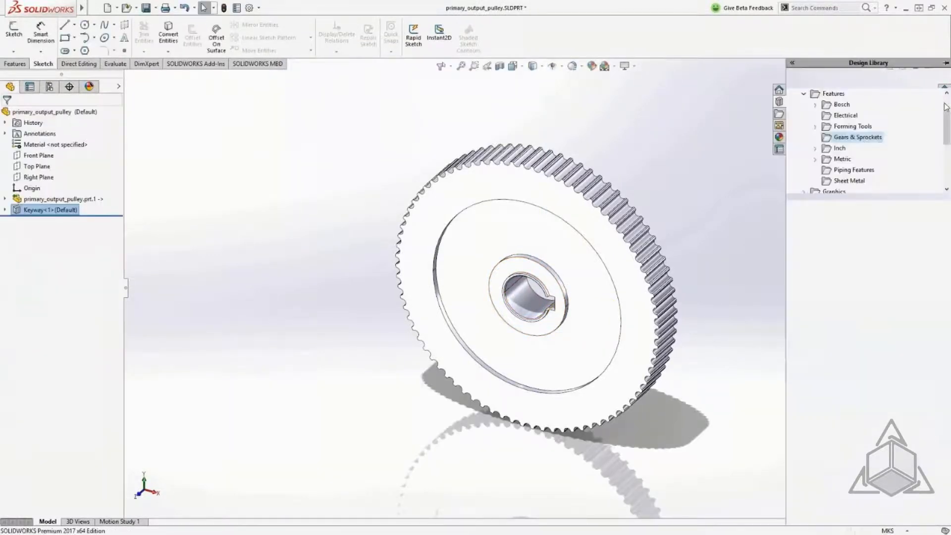
Add the Curved Slot library feature to the pulley's recessed web face, referencing the recess's circular edge and keeping the 129° slot angle
left_click(944, 101)
left_click_drag(841, 211, 601, 327)
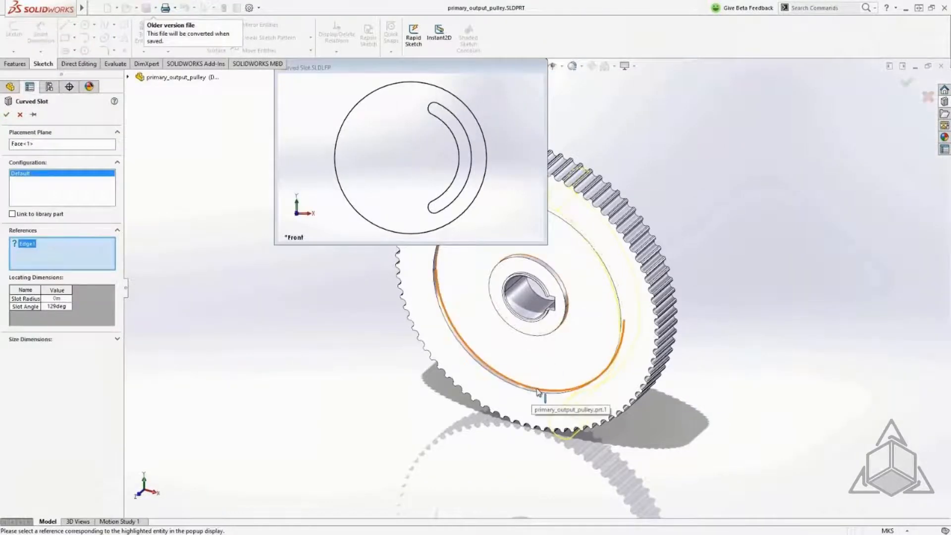
left_click(539, 393)
left_click(906, 82)
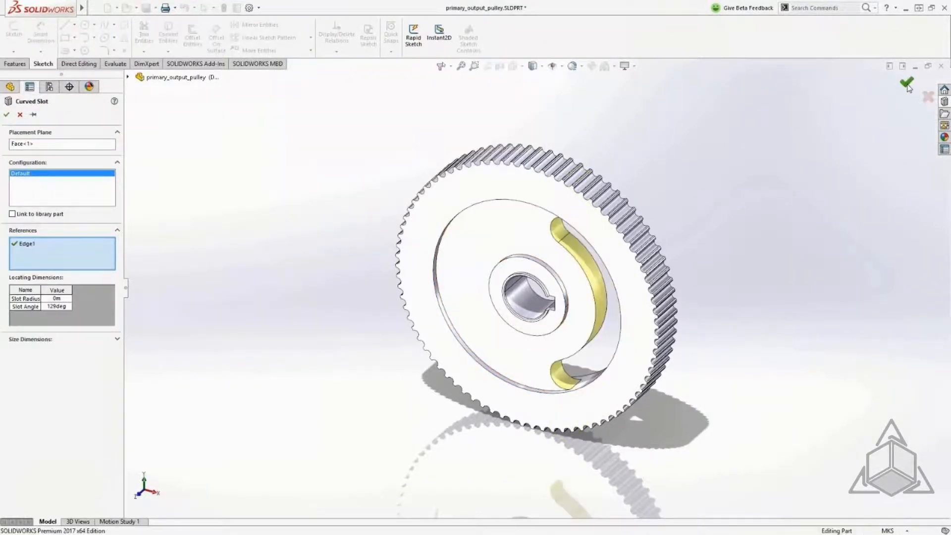
Insert the modified primary_output_pulley part into Control Module.SLDASM, placing its hub by a circular edge on the hex-ended shaft inside the belt
middle_click_drag(662, 452, 555, 452)
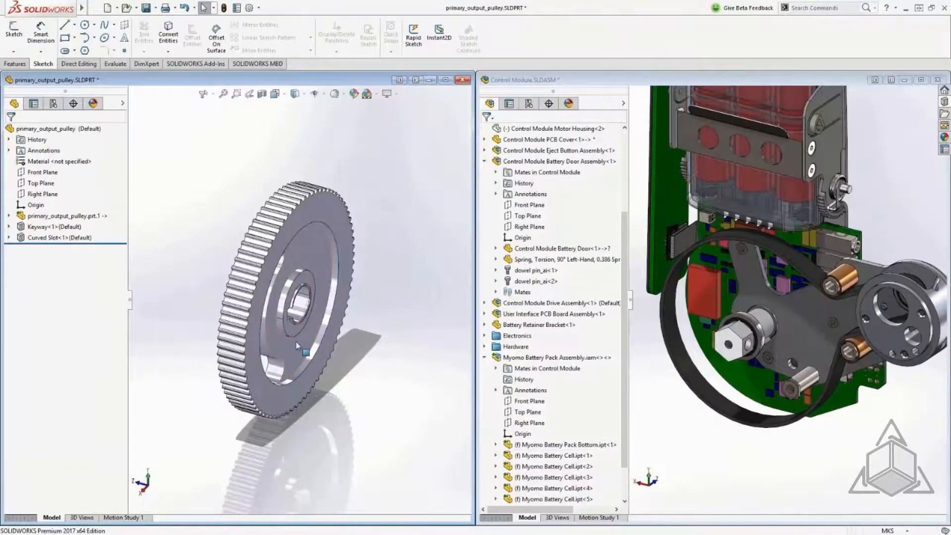
left_click_drag(290, 320, 772, 319)
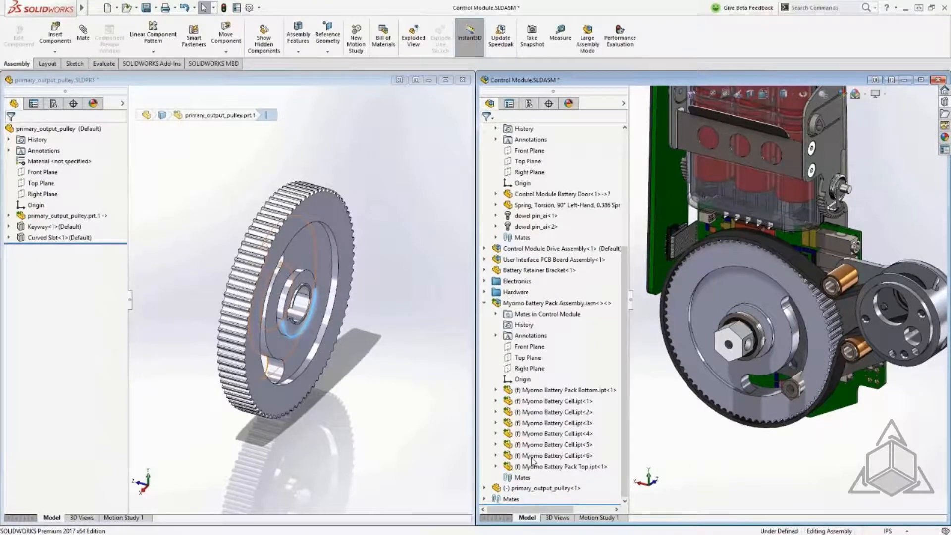
Paste the newer Creo version primary_output_pulley.prt.2 into the Supplier Parts folder in File Explorer and return to the pulley part in SOLIDWORKS
middle_click_drag(288, 450, 394, 447)
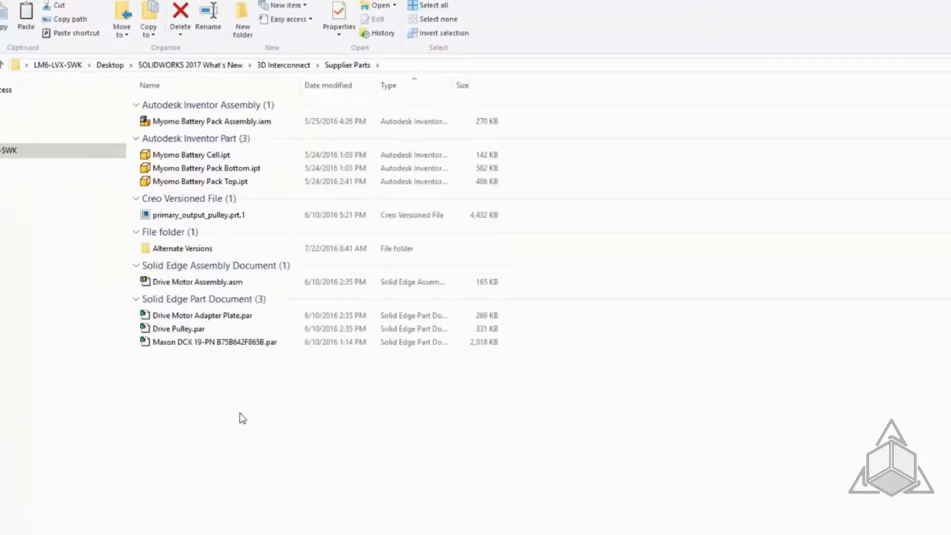
key("ctrl+v")
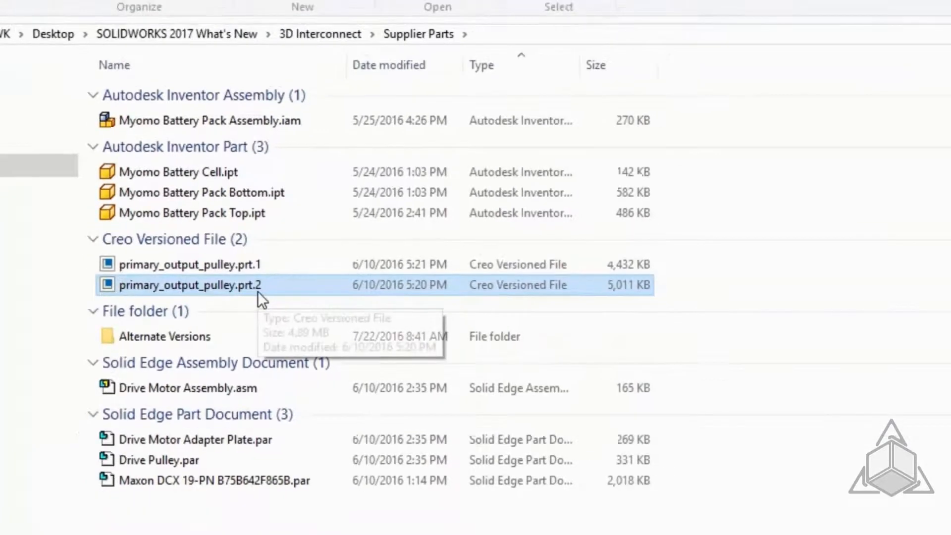
key("alt+Tab")
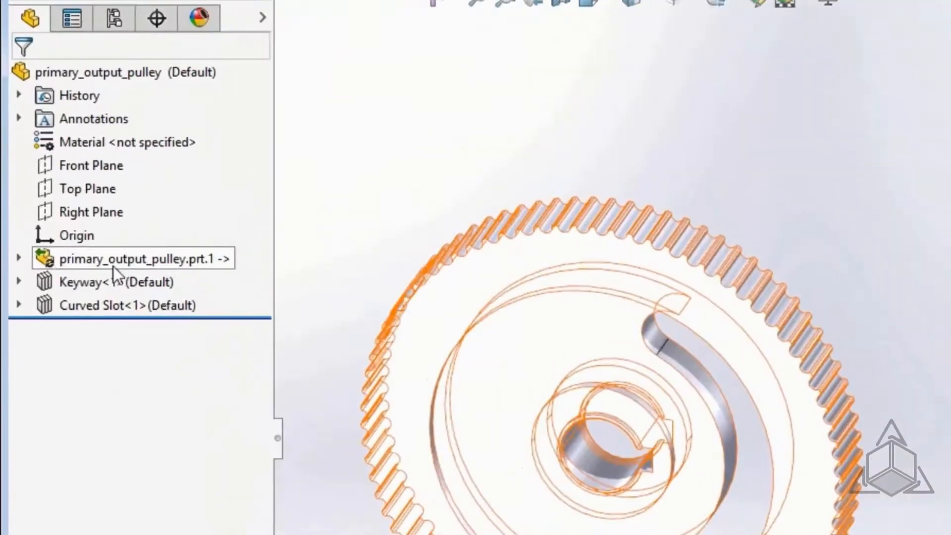
Update the pulley's linked Creo model to the new version and expand the Keyway and Curved Slot features
right_click(191, 261)
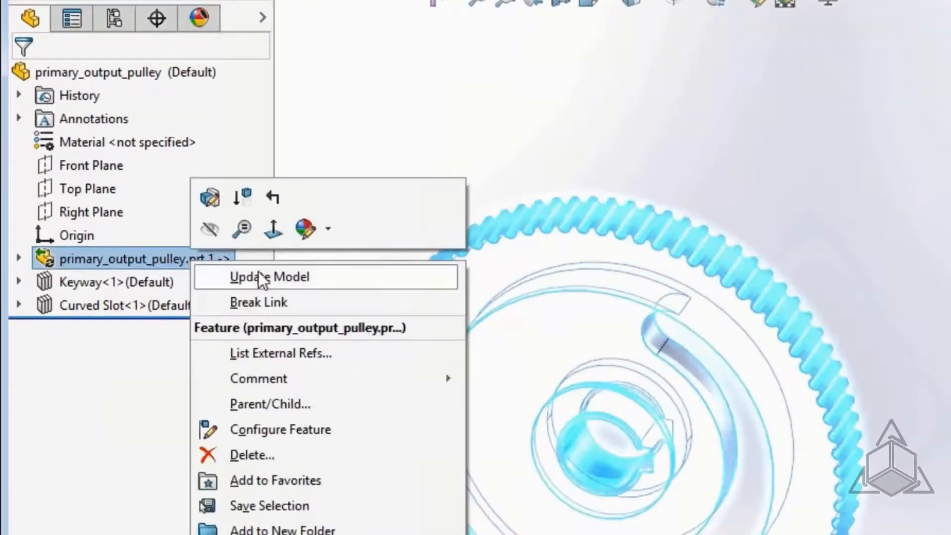
left_click(301, 281)
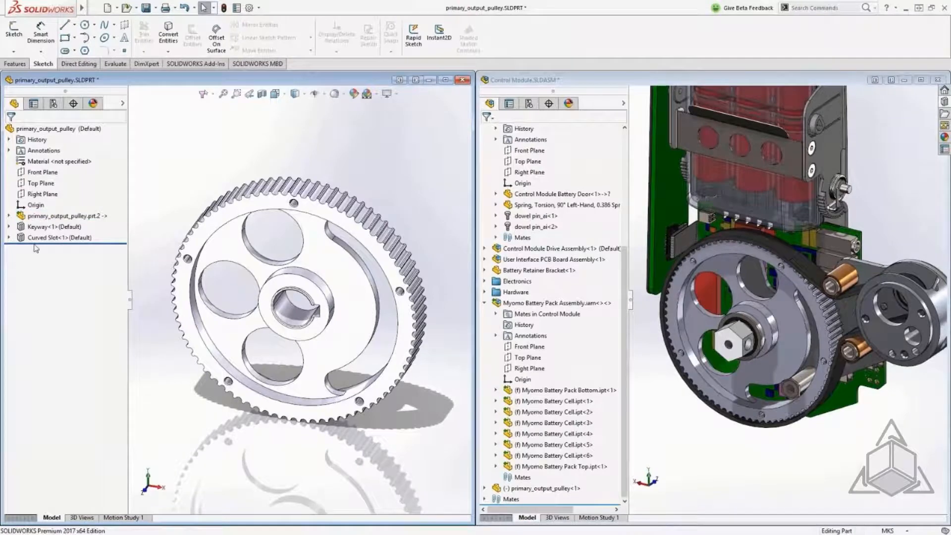
left_click(8, 237)
left_click(8, 227)
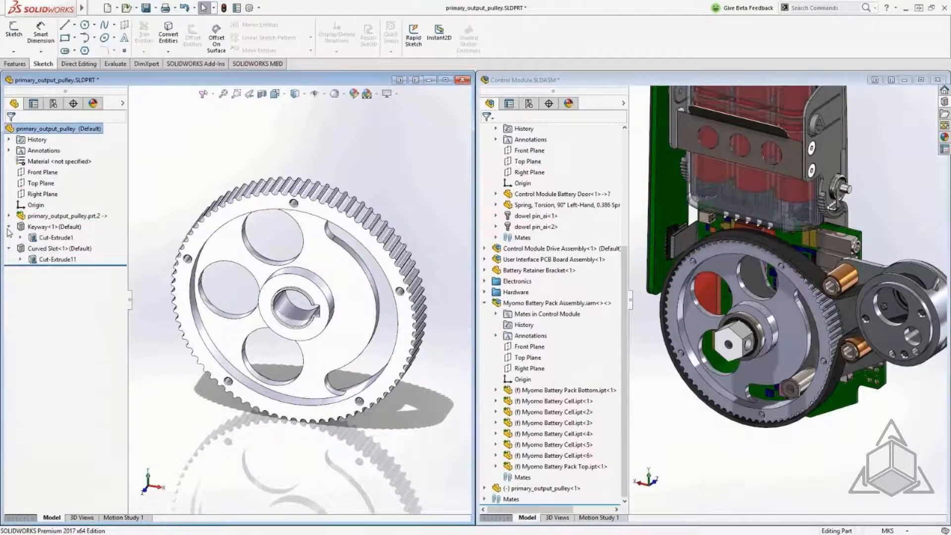
Maximize Control Module.SLDASM and insert the Solid Edge assembly Drive Motor Assembly.asm, placing it beside the back plate
left_click(629, 324)
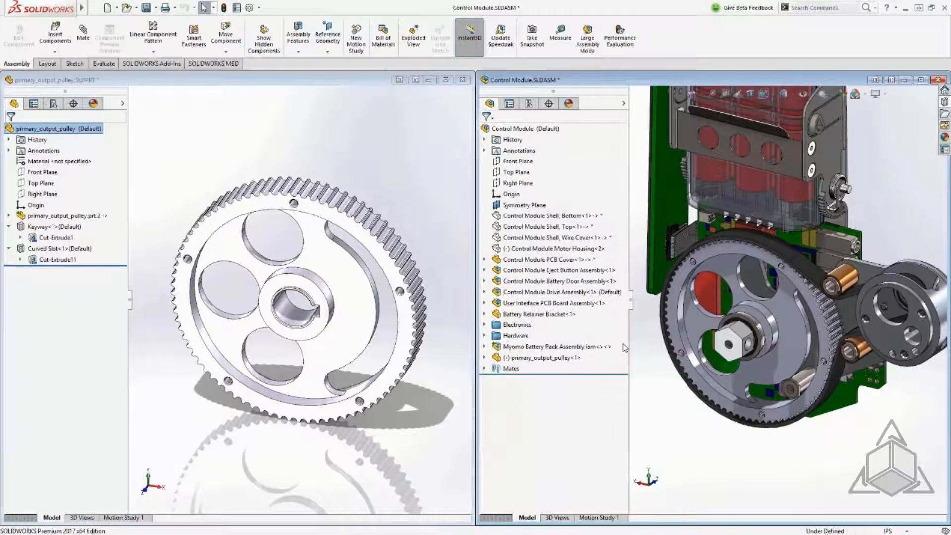
left_click(921, 80)
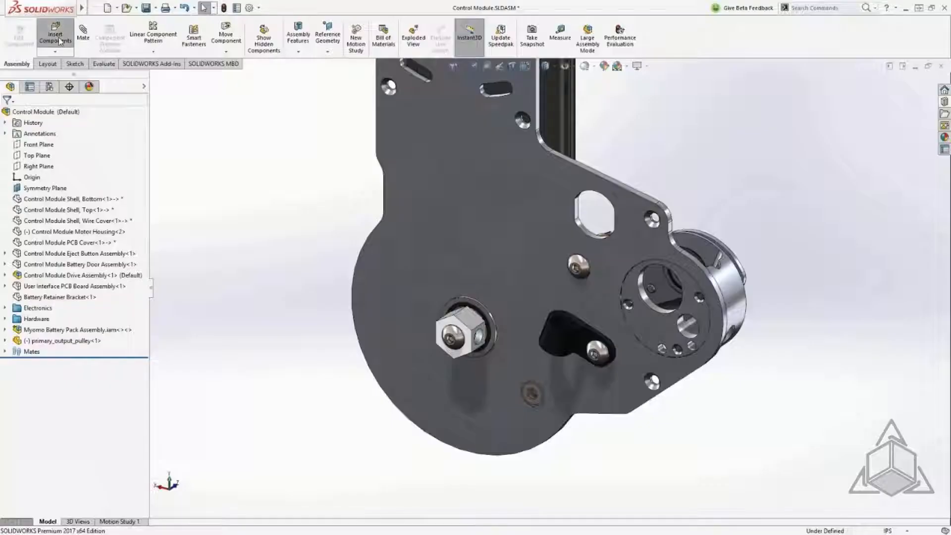
left_click(55, 35)
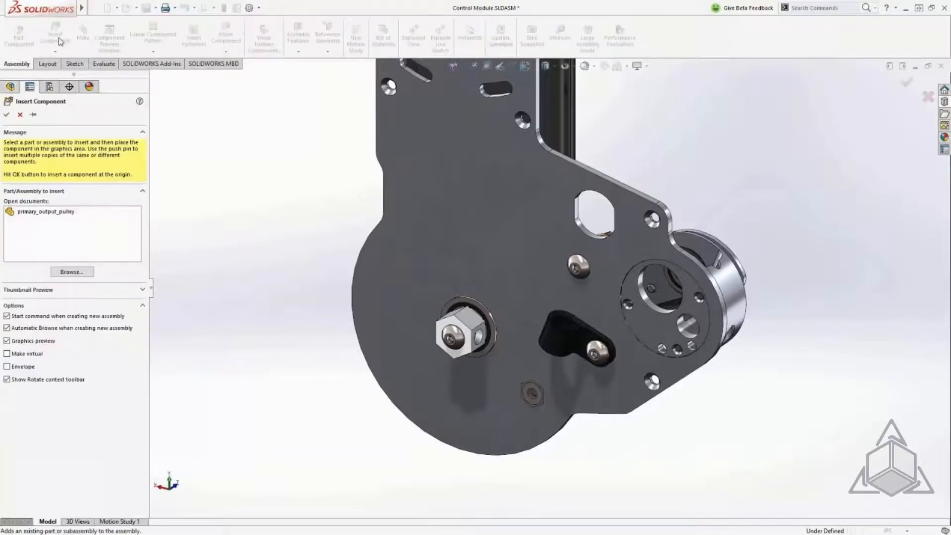
left_click(75, 273)
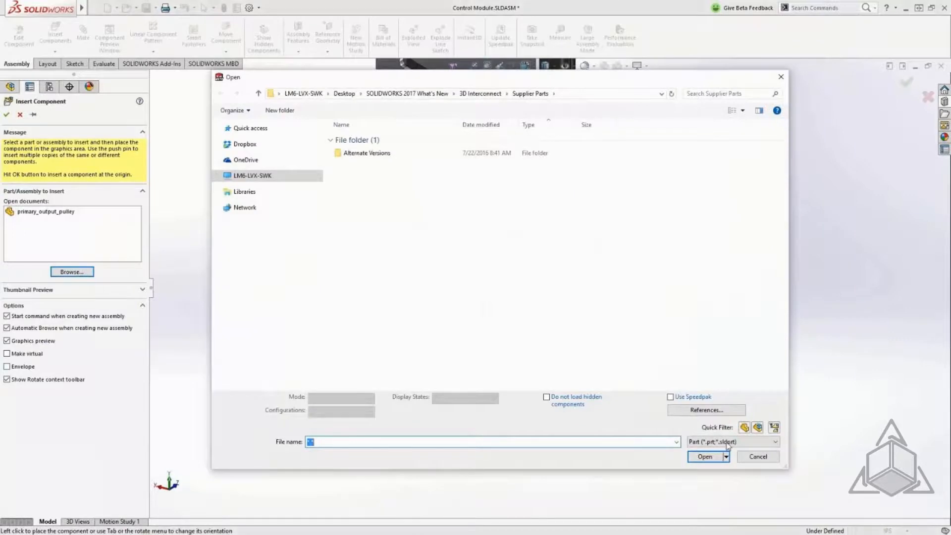
left_click(729, 442)
left_click(725, 417)
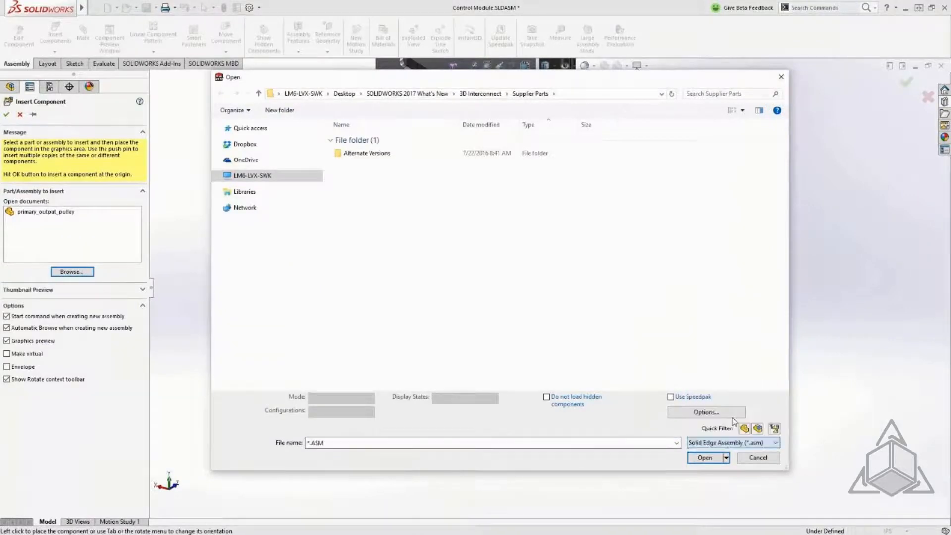
double_click(306, 247)
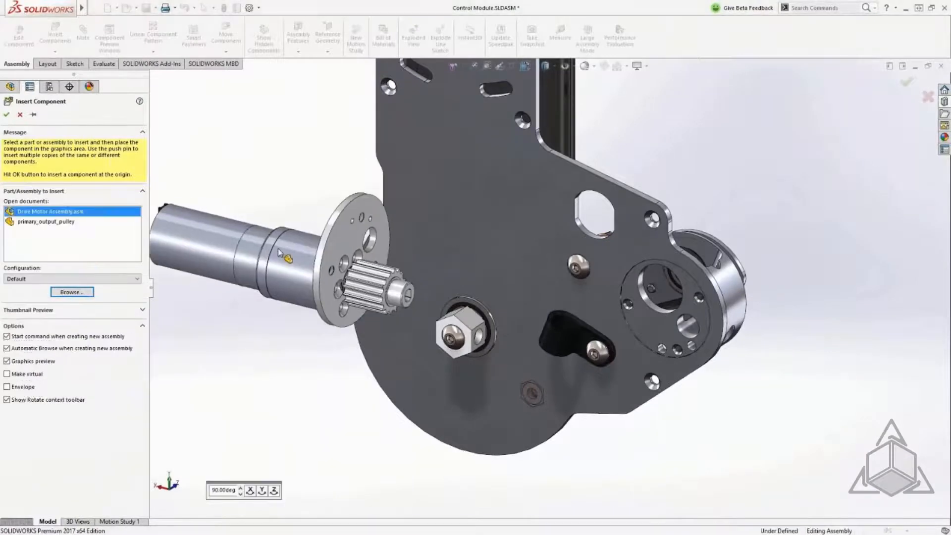
left_click(279, 254)
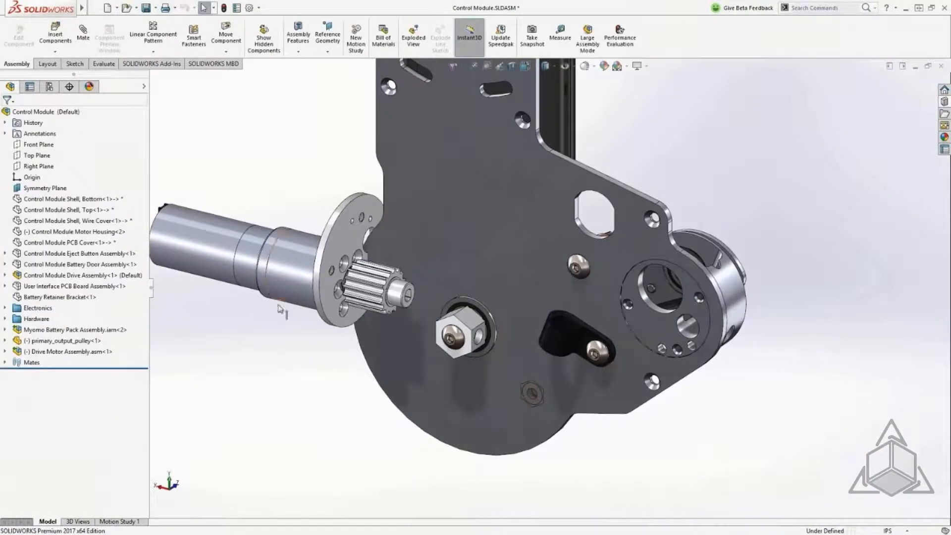
Position the Drive Motor Assembly at the round drive housing and mate its motor body concentric with the drive's cylindrical face
left_click_drag(345, 330, 723, 343, "alt")
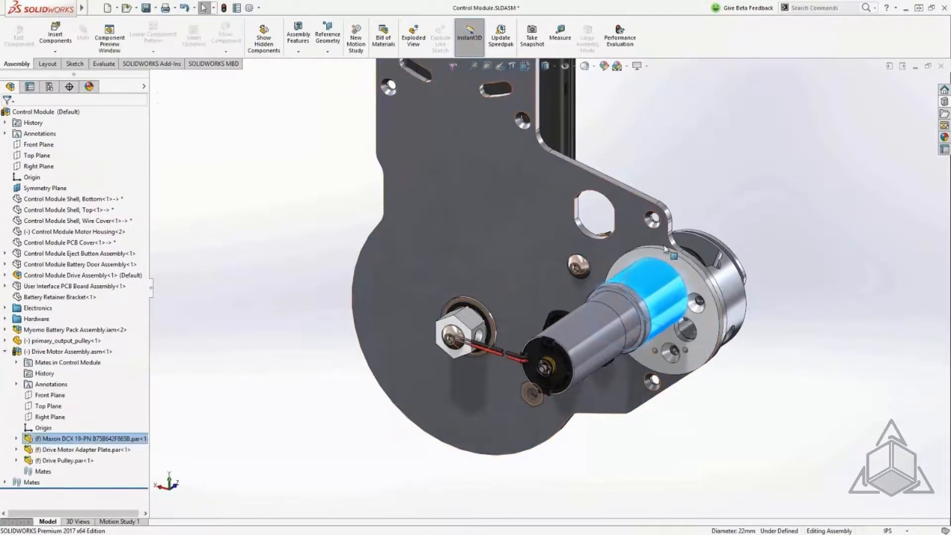
left_click(691, 254, "ctrl")
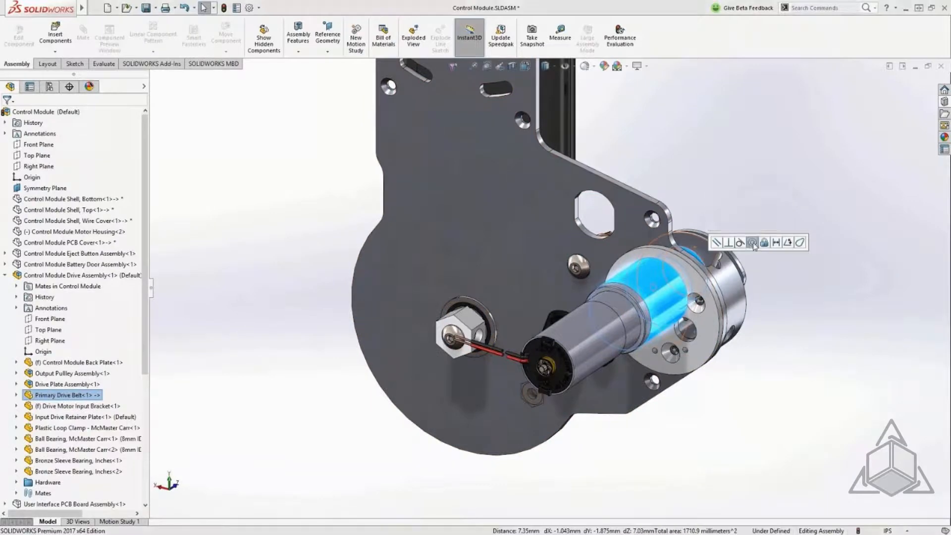
left_click(776, 260)
Align the adapter plate's lower countersunk hole with the threaded hole of the Drive Motor Input Bracket, then collapse the component tree
middle_click(719, 317)
middle_click_drag(719, 317, 749, 301)
right_click_drag(751, 301, 761, 276)
left_click_drag(761, 276, 631, 392)
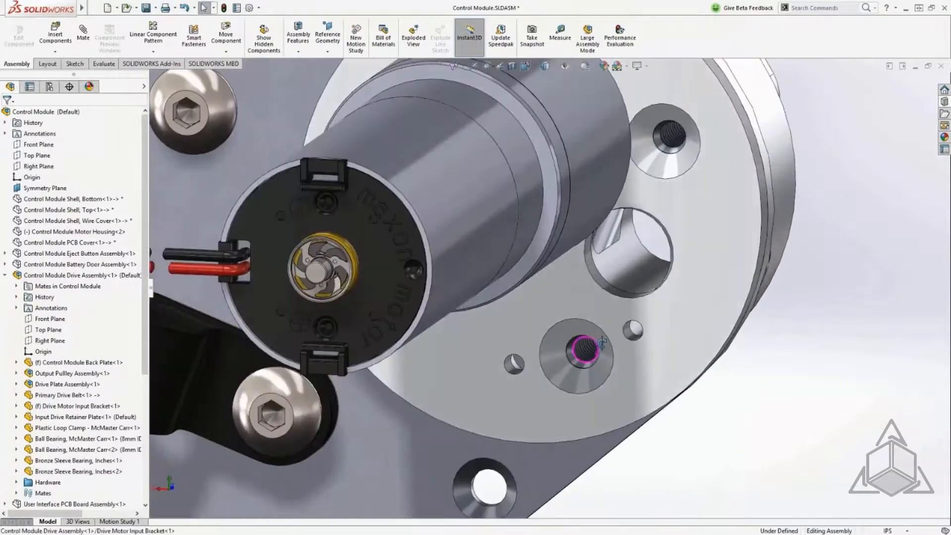
middle_click_drag(602, 342, 594, 395)
key("shift+c")
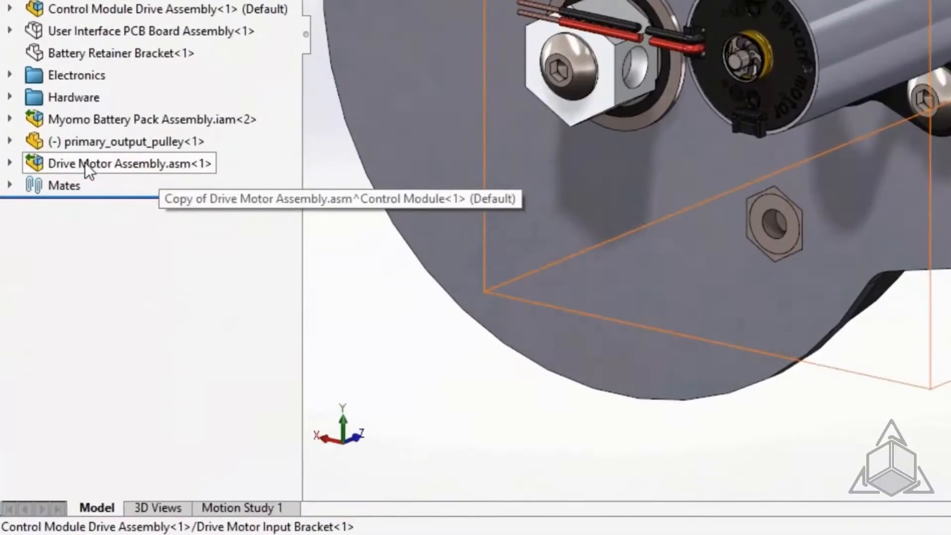
Break the link between Drive Motor Assembly.asm and its original Solid Edge file, for that assembly only
right_click(85, 165)
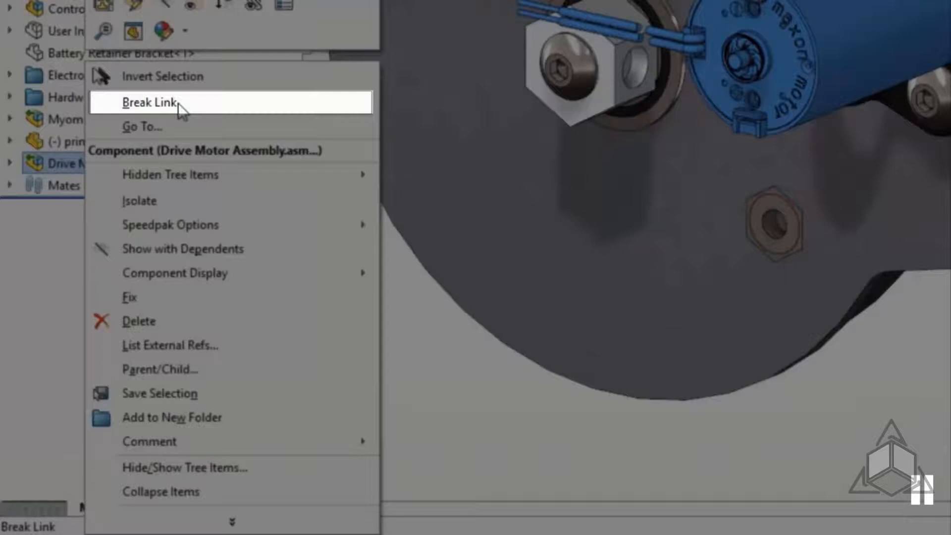
left_click(179, 103)
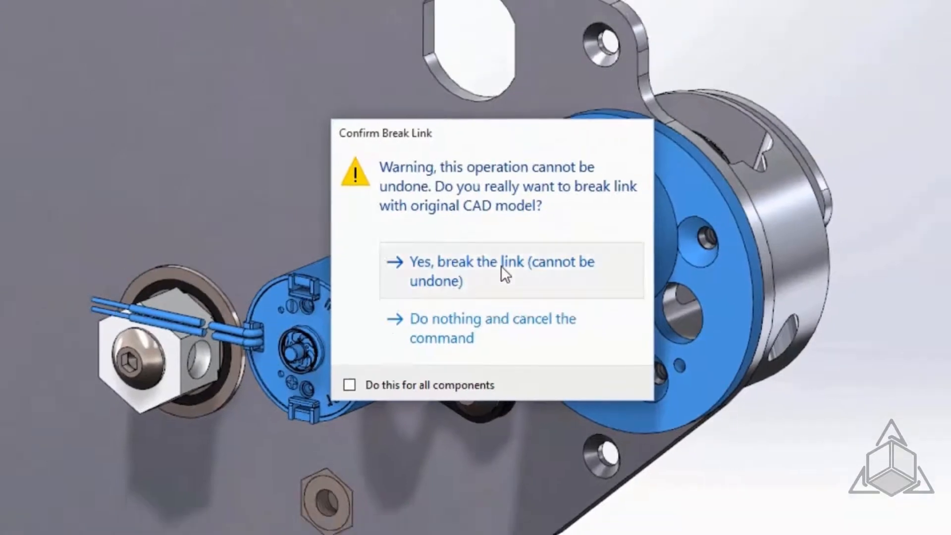
left_click(506, 269)
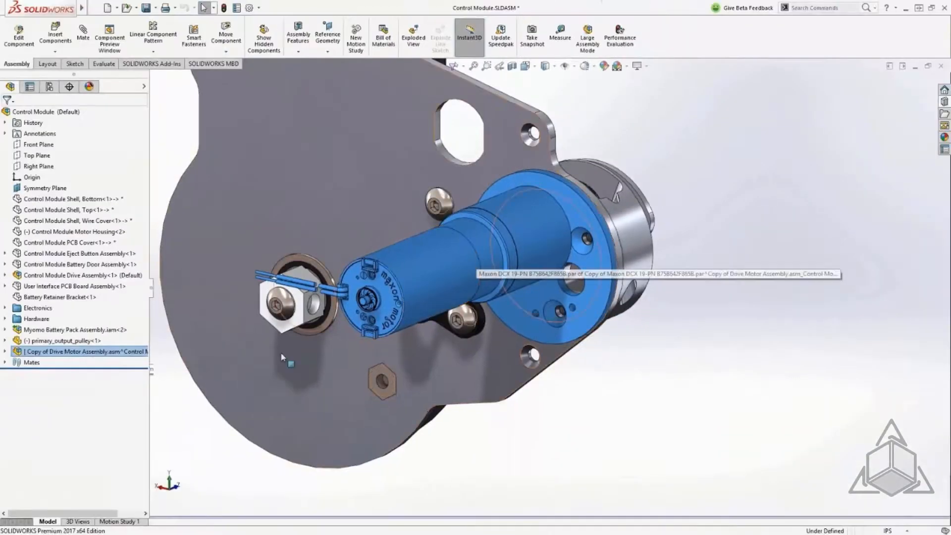
Expand the unlinked drive motor assembly and open it in its own window
key("Escape")
left_click(4, 352)
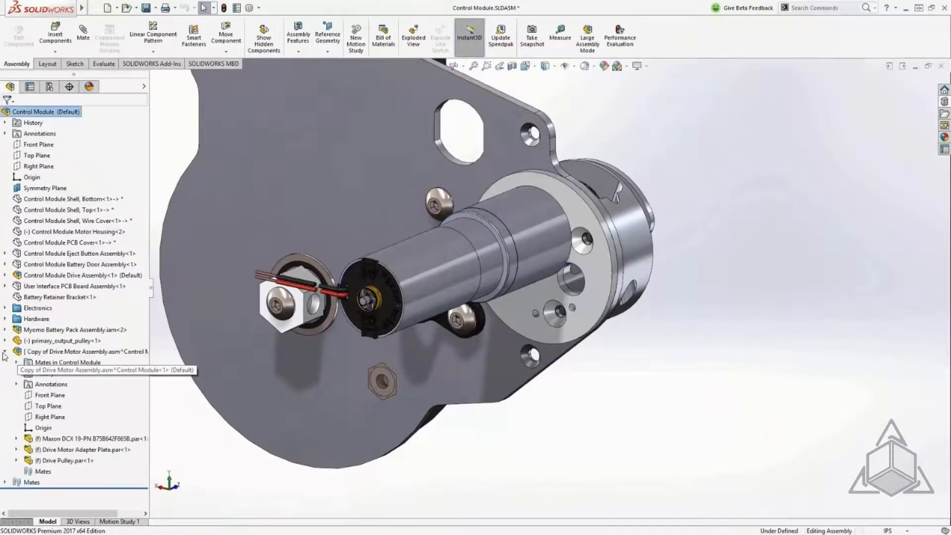
left_click(29, 352)
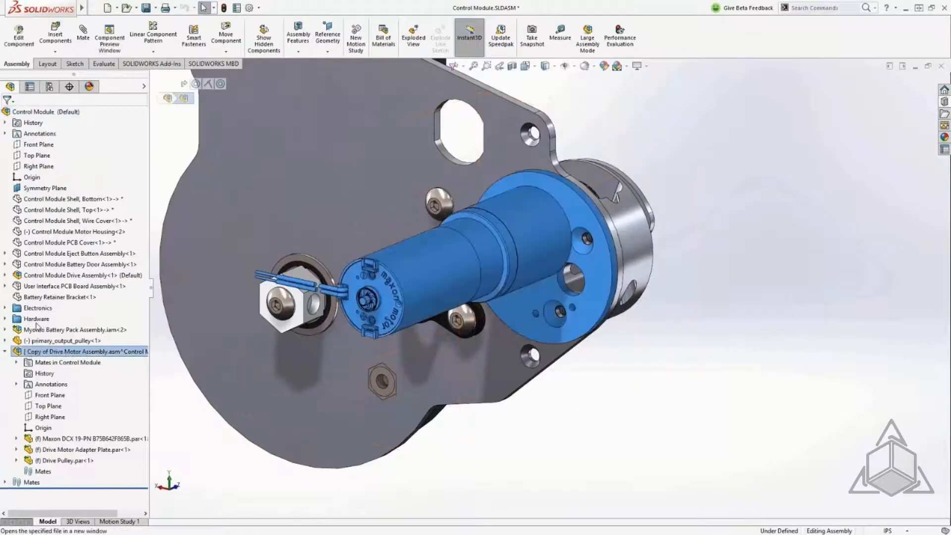
left_click(36, 323)
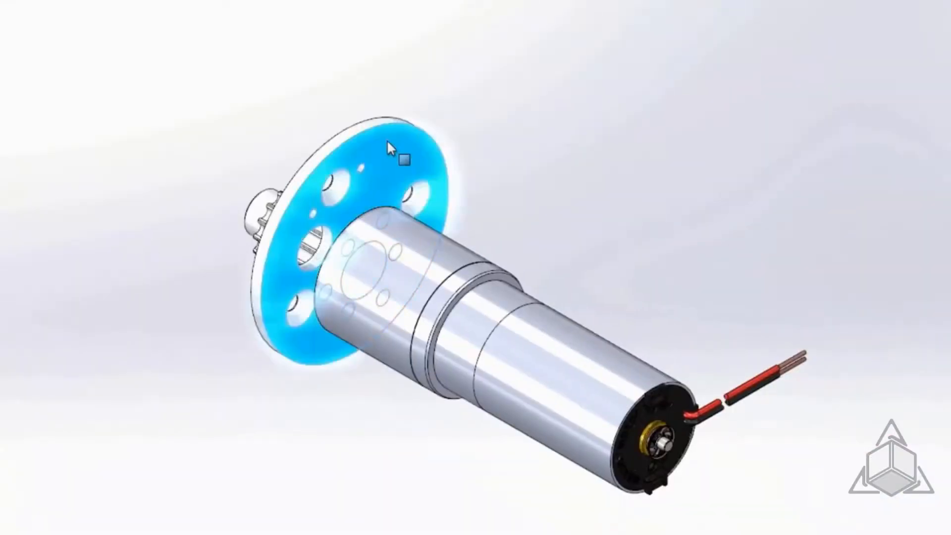
right_click(388, 140)
left_click(455, 188)
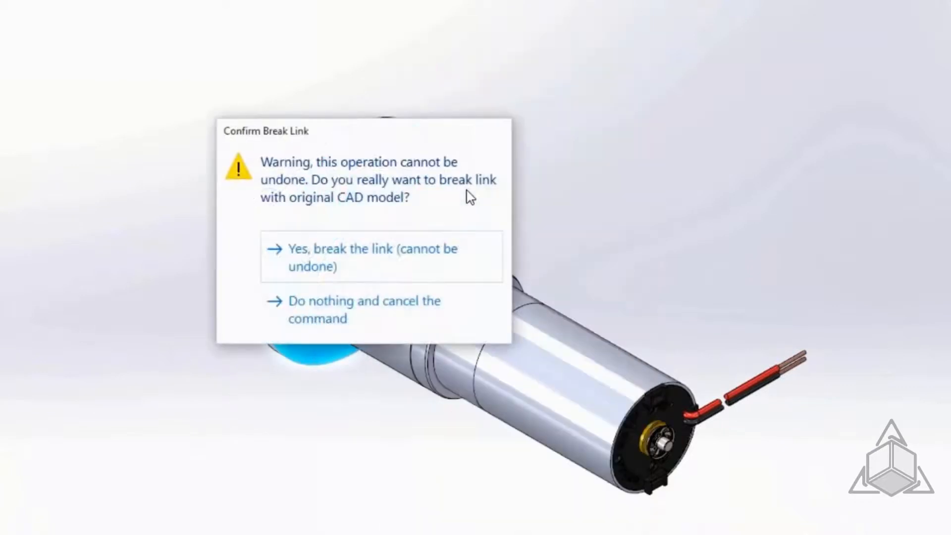
left_click(364, 322)
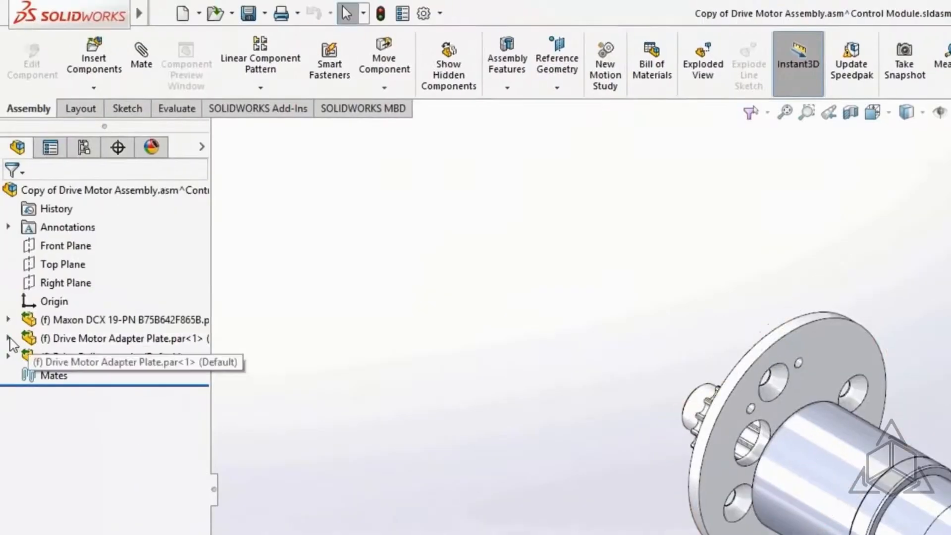
Expand Drive Motor Adapter Plate.par and break its link with the original CAD model
left_click(9, 338)
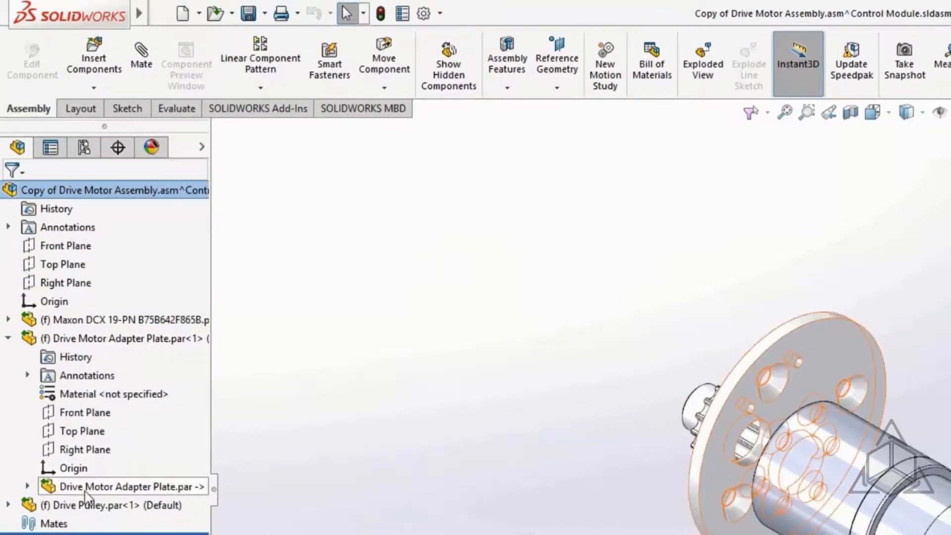
right_click(835, 341)
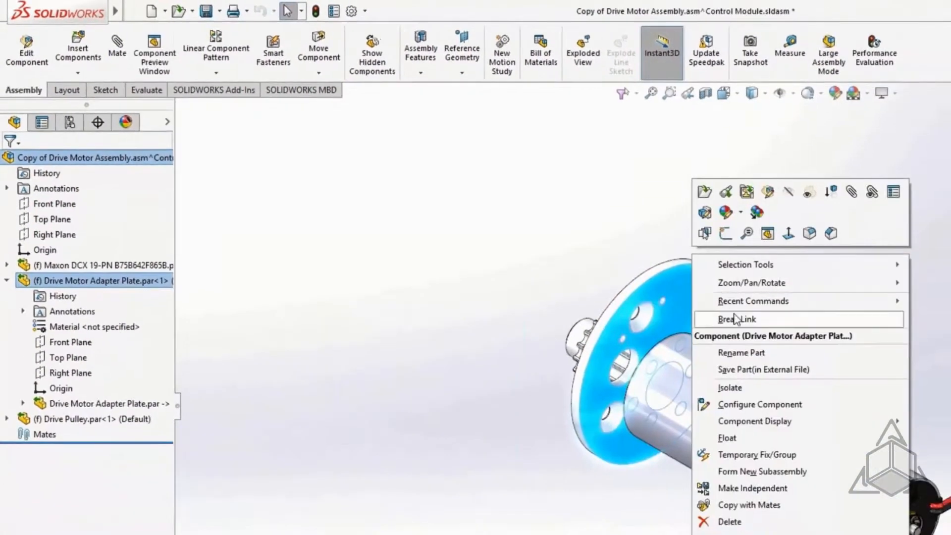
left_click(735, 319)
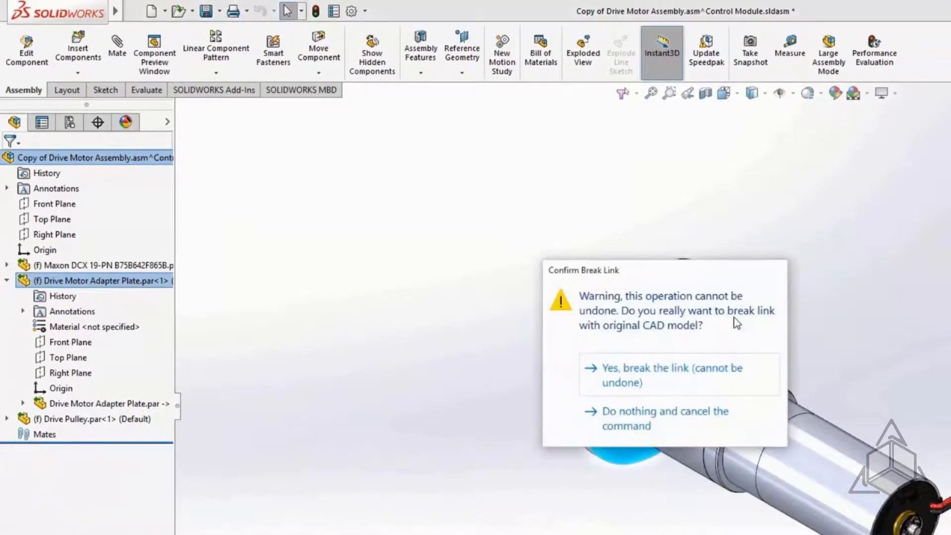
left_click(673, 369)
left_click(449, 369)
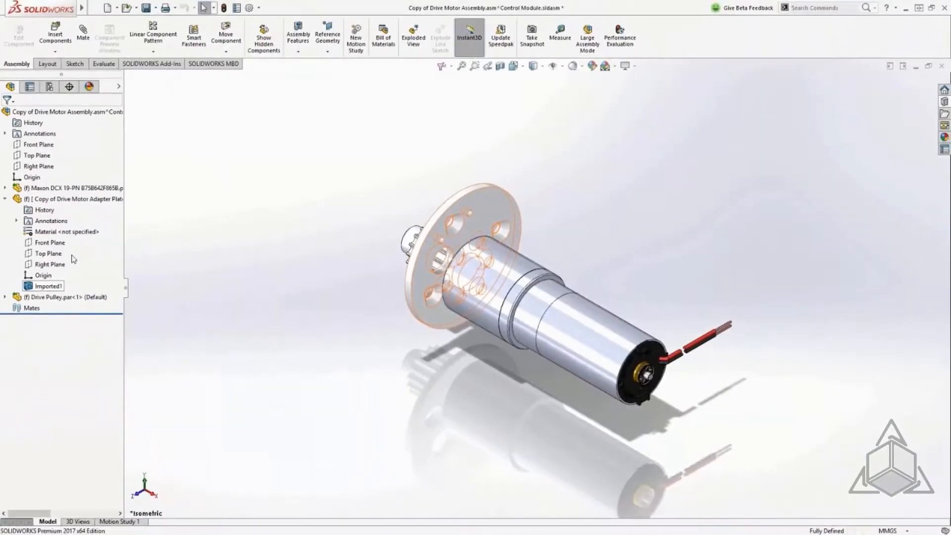
Open the unlinked adapter plate as its own part and fit it in view
left_click(91, 201)
left_click(98, 175)
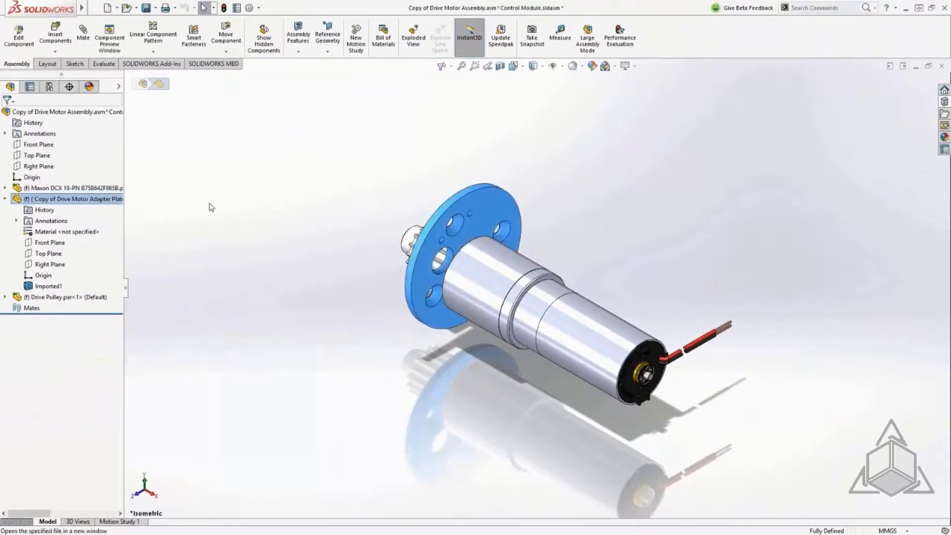
key("f")
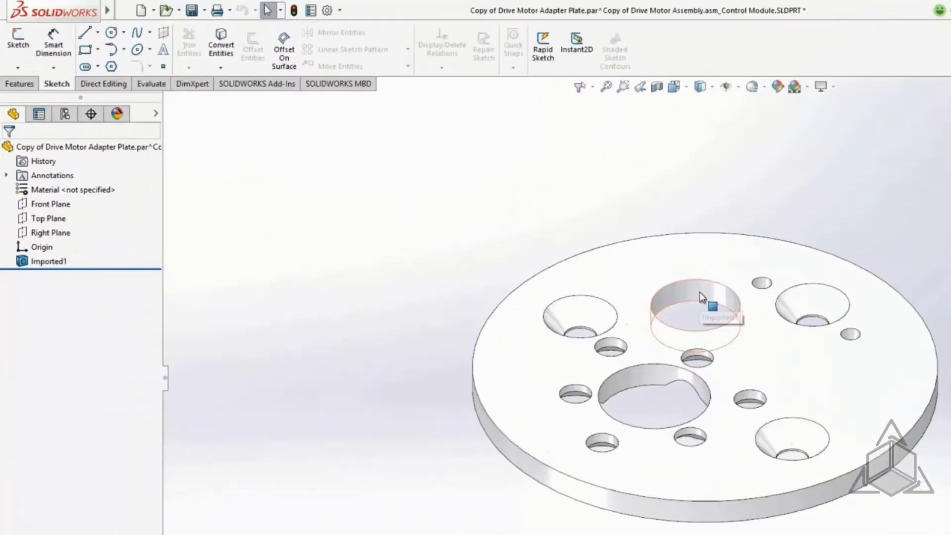
Convert the adapter plate's large off-centre plain hole from imported geometry into an editable clearance hole feature and expand it
left_click(541, 222)
left_click(745, 240)
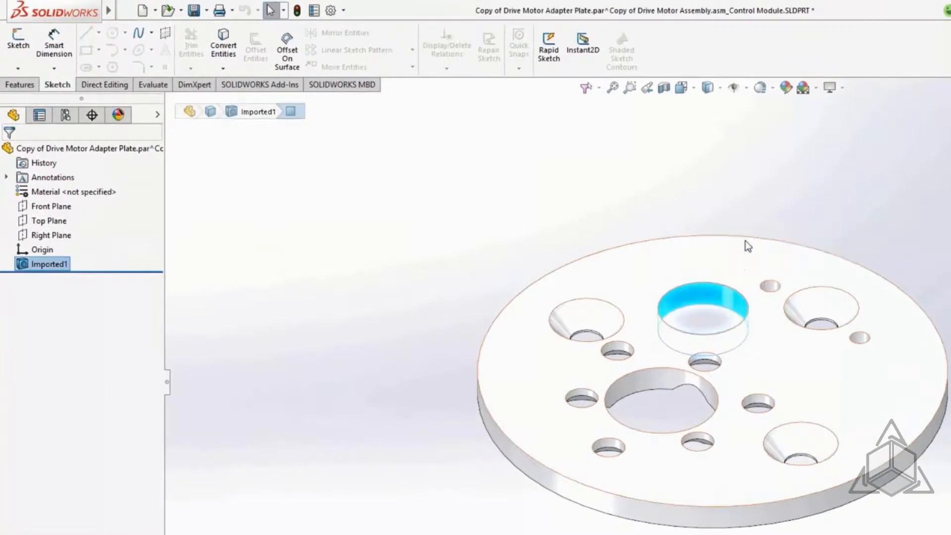
left_click(552, 212)
left_click(7, 279)
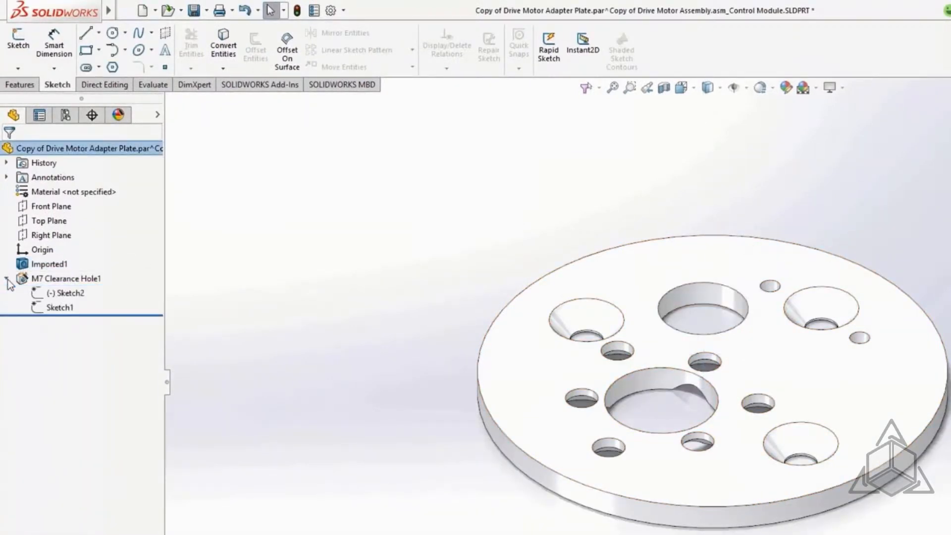
Return to Control Module.SLDASM and expand the adapter plate within the drive motor assembly to check its feature list
key("ctrl+Tab")
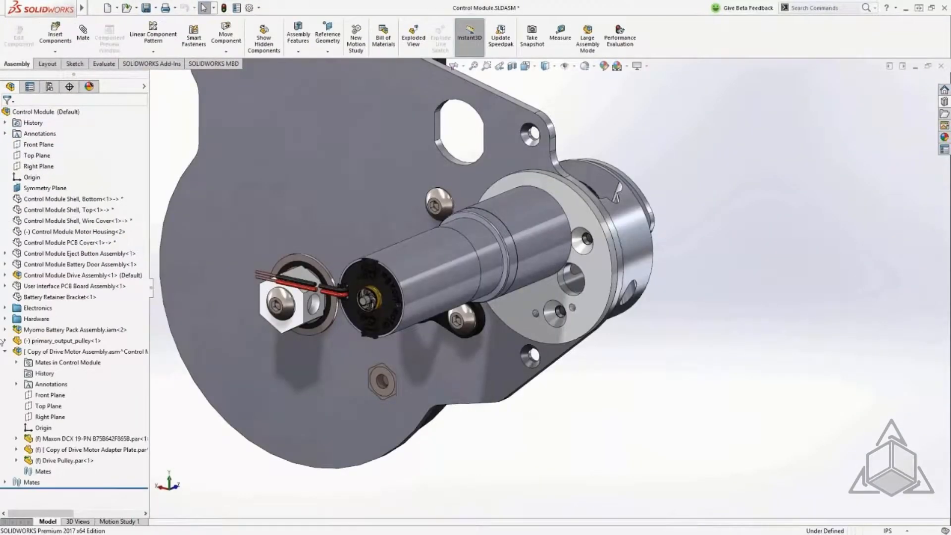
left_click(17, 450)
left_click(28, 504)
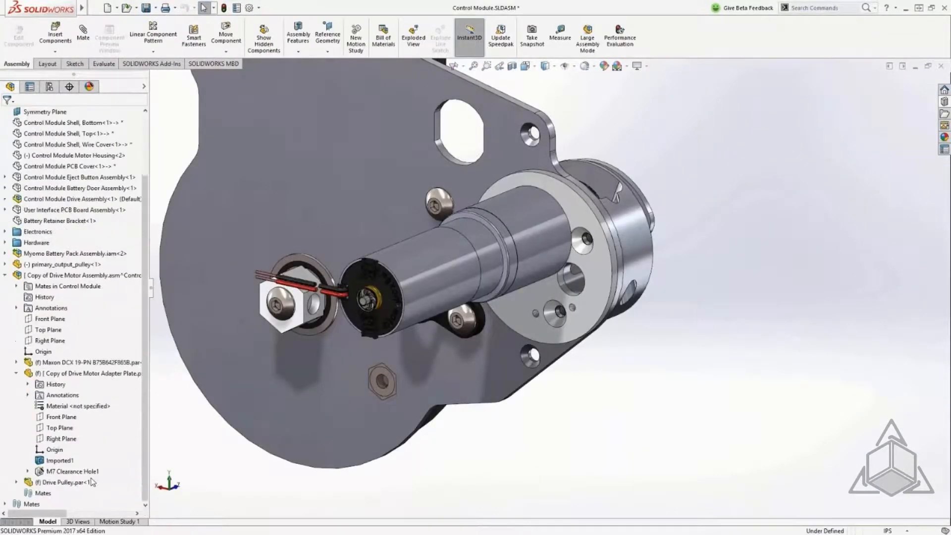
In the assembly, edit the M7 clearance hole's position sketch, make its point concentric with the drive assembly's circular edge behind the adapter plate, and finish editing
left_click(69, 482)
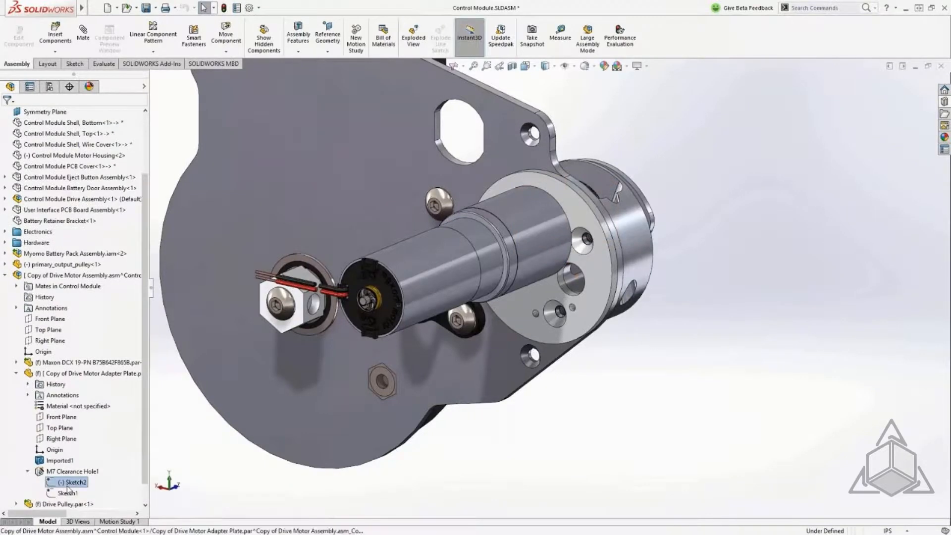
left_click(90, 457)
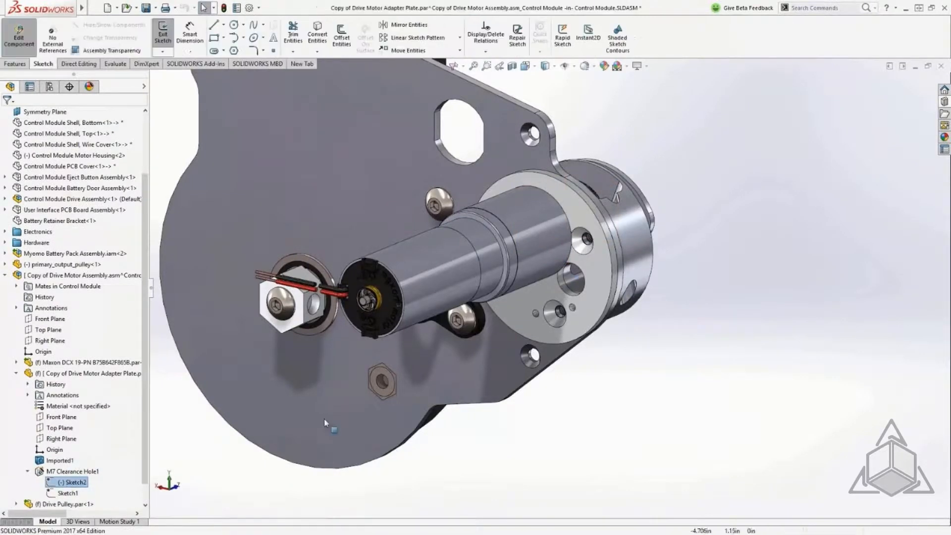
right_click(587, 276)
left_click(597, 267)
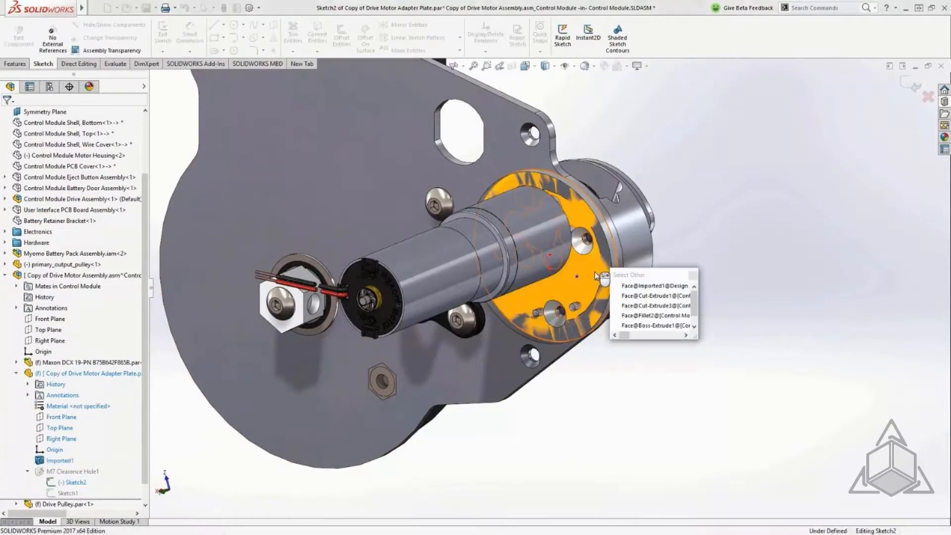
left_click(588, 290)
left_click(578, 278, "ctrl")
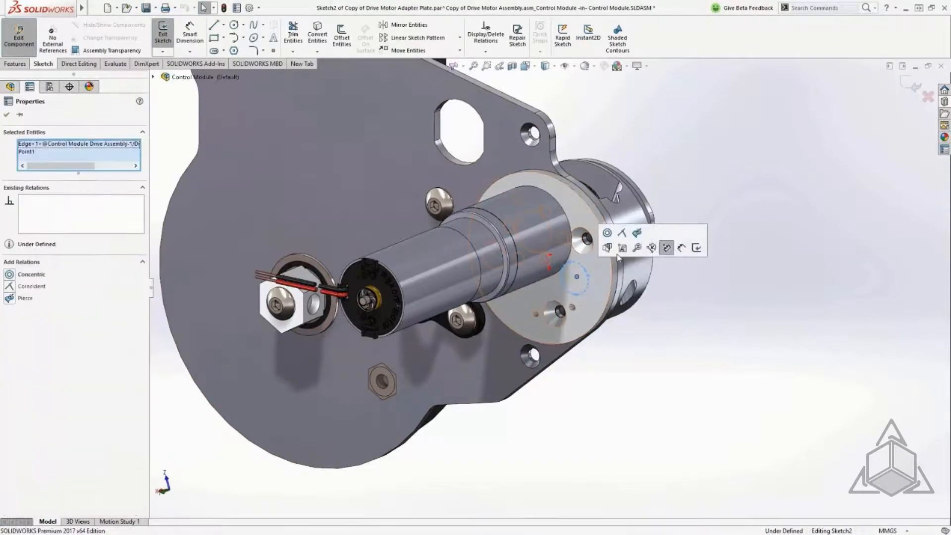
left_click(606, 234)
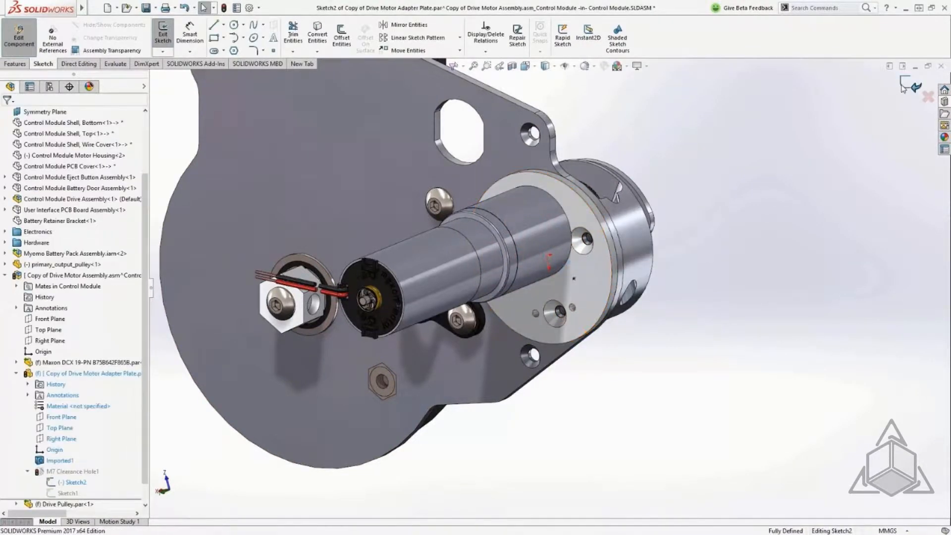
left_click(916, 87)
left_click(919, 87)
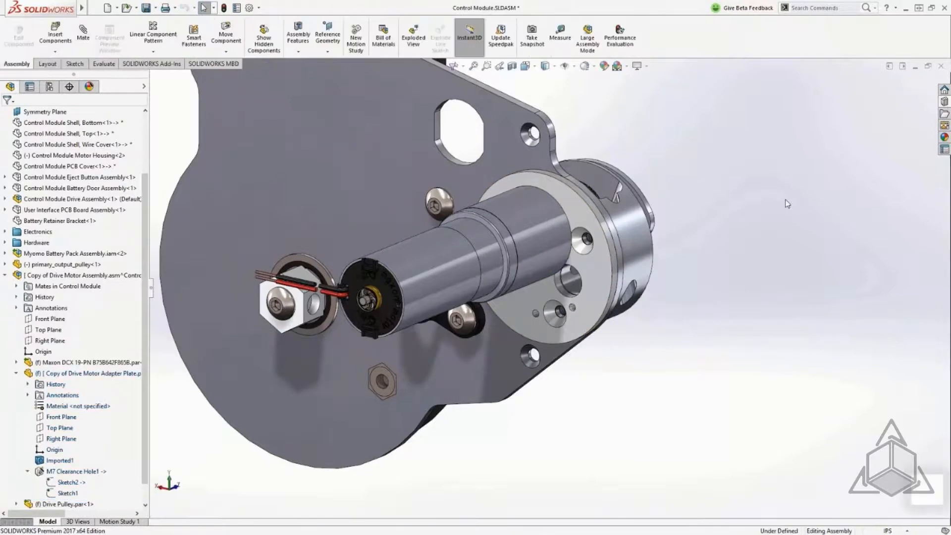